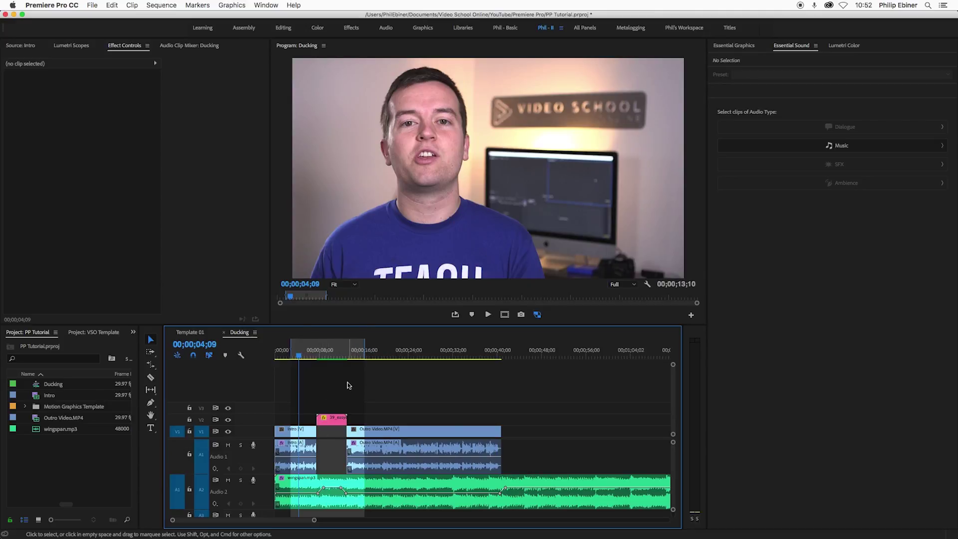
Play the sequence from about 00;00;05;12 through the title graphic into the outro to hear the music ducking.
left_click(331, 393)
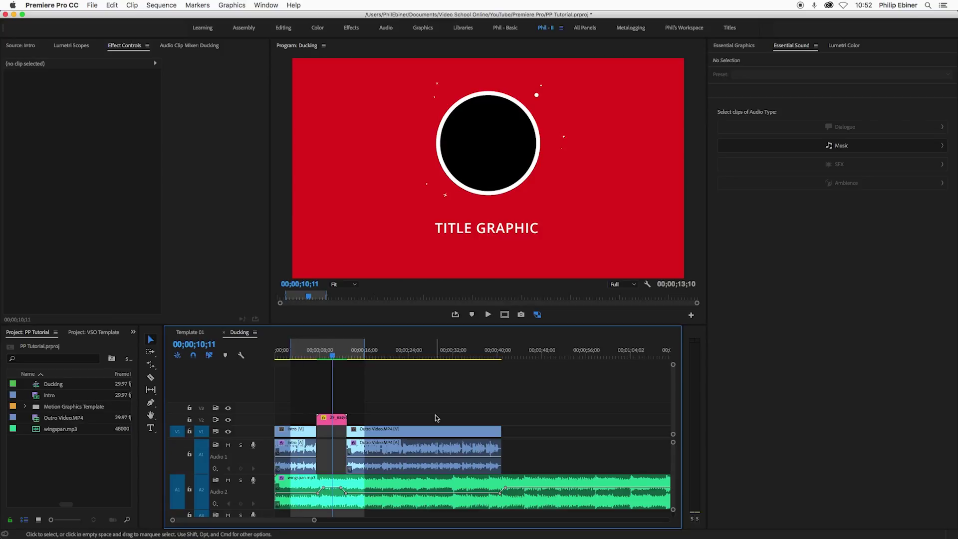
left_click(306, 356)
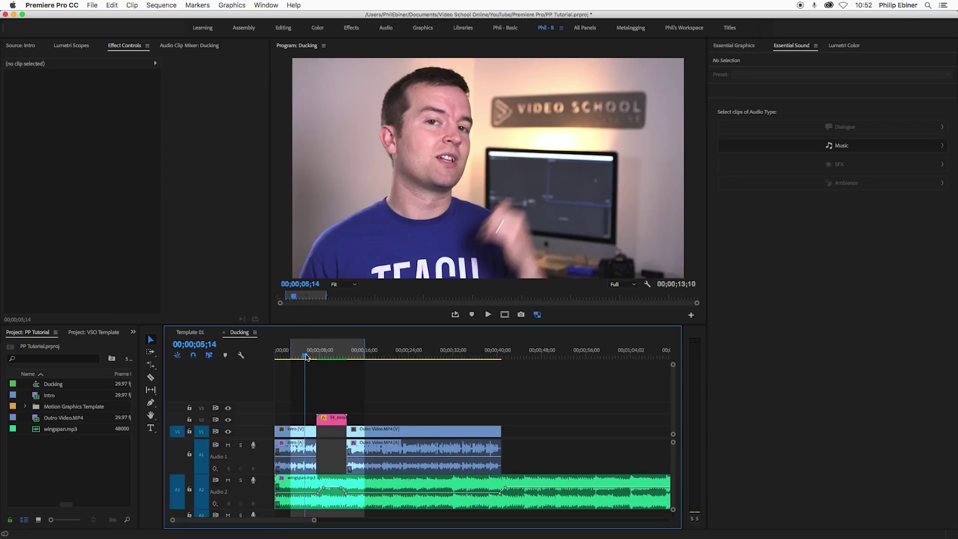
left_click_drag(306, 356, 306, 356)
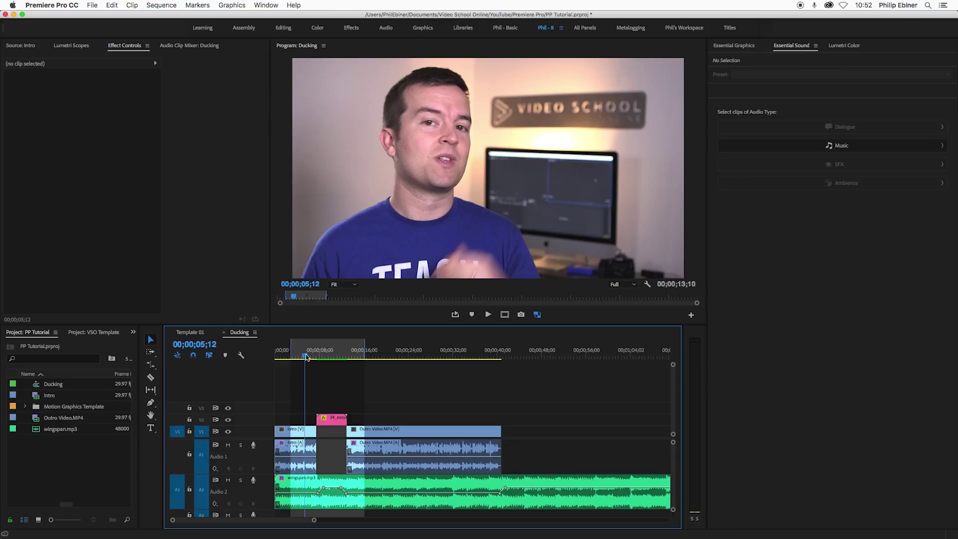
key("space")
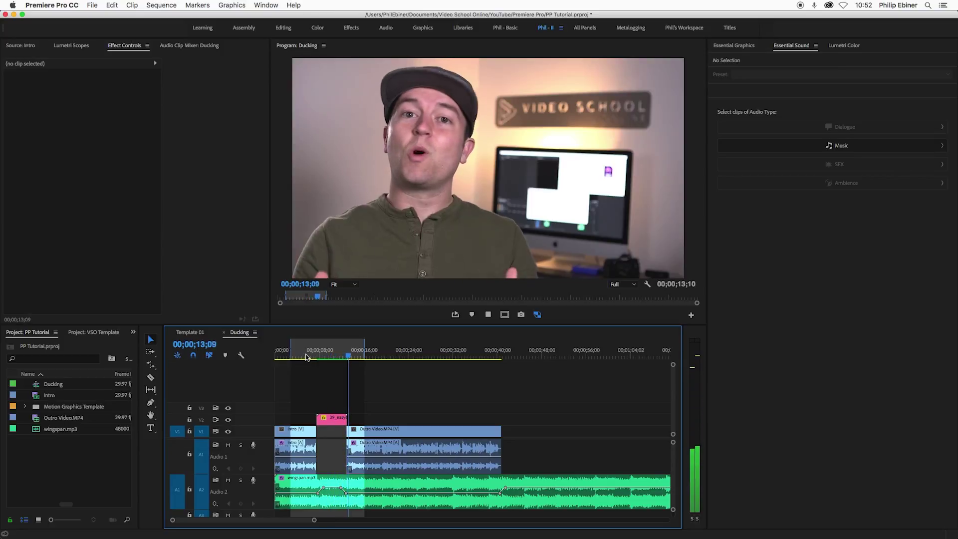
key("space")
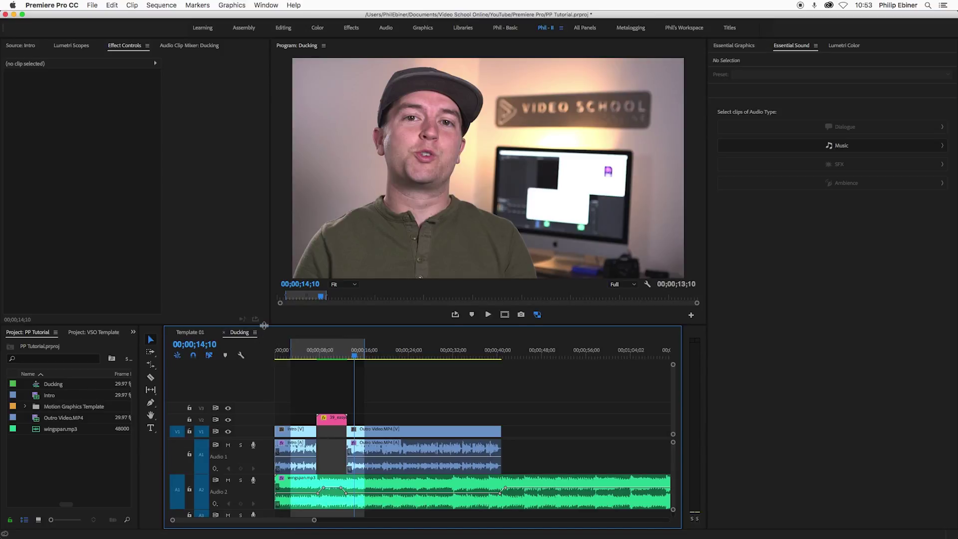
Enlarge the timeline area, clear the audio type from wingspan.mp3, and shift the audio tracks up in view.
left_click_drag(265, 325, 271, 290)
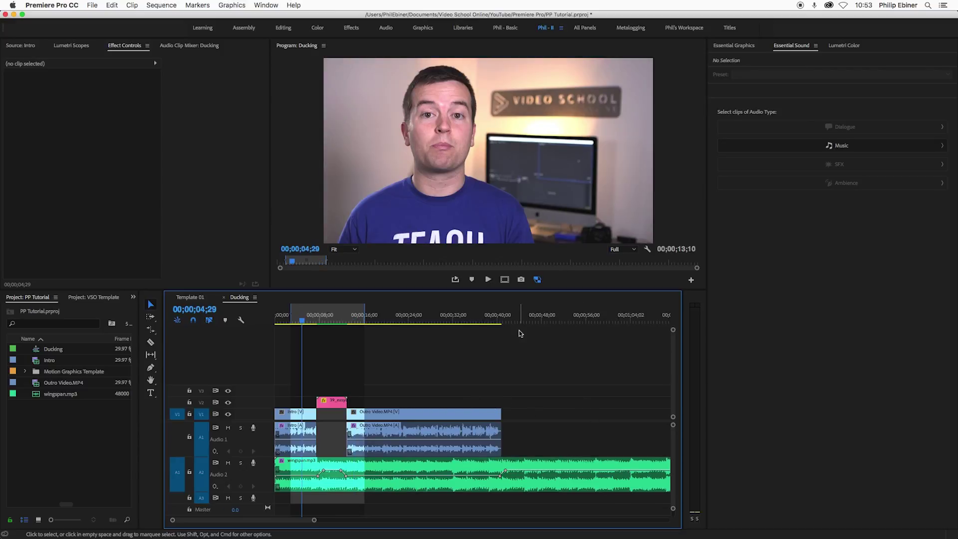
left_click(460, 470)
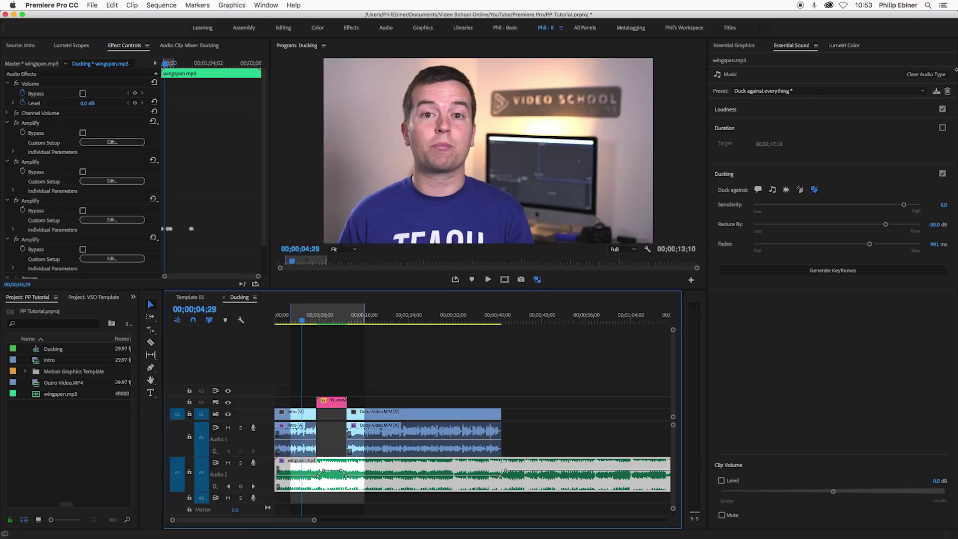
left_click(439, 378)
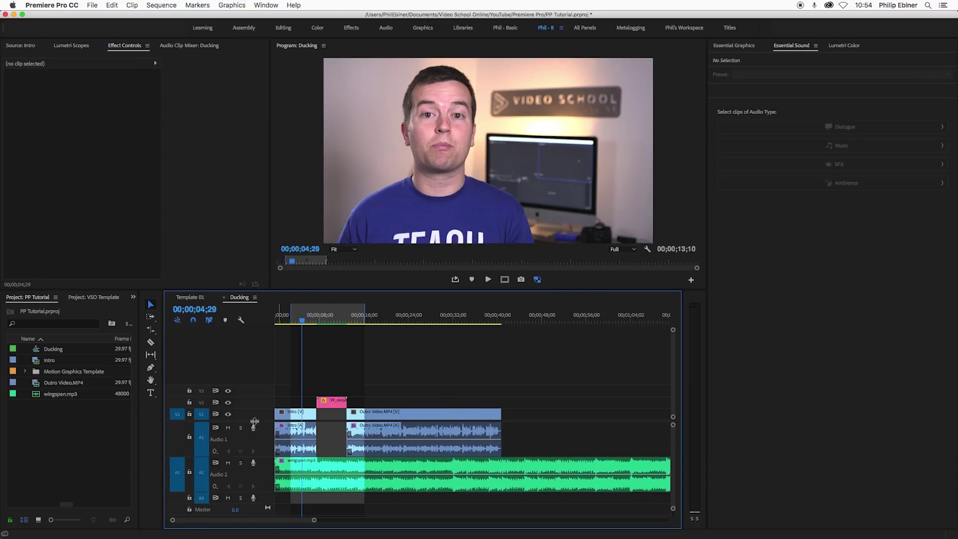
left_click_drag(254, 423, 254, 406)
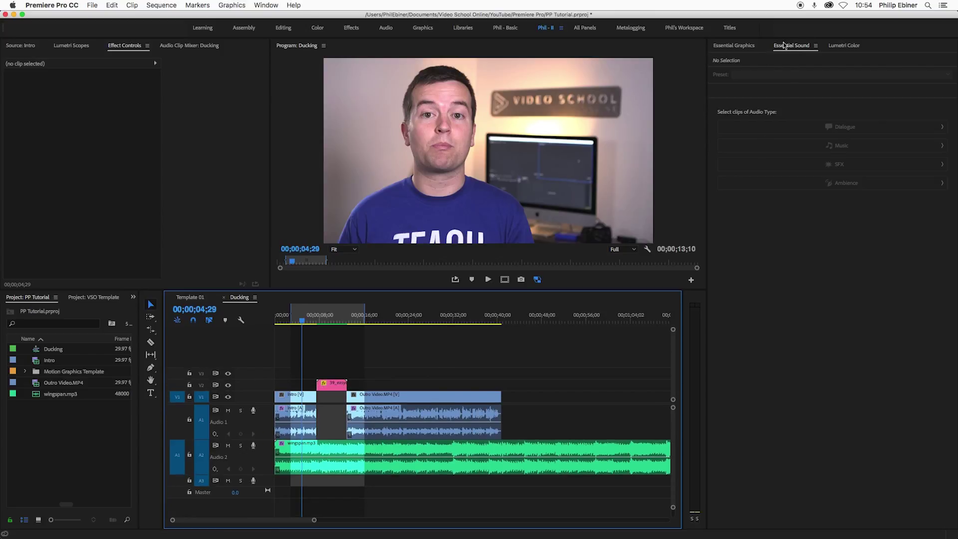
Bring up Essential Sound and assign the Music audio type to the wingspan.mp3 clip on Audio 2.
left_click(268, 5)
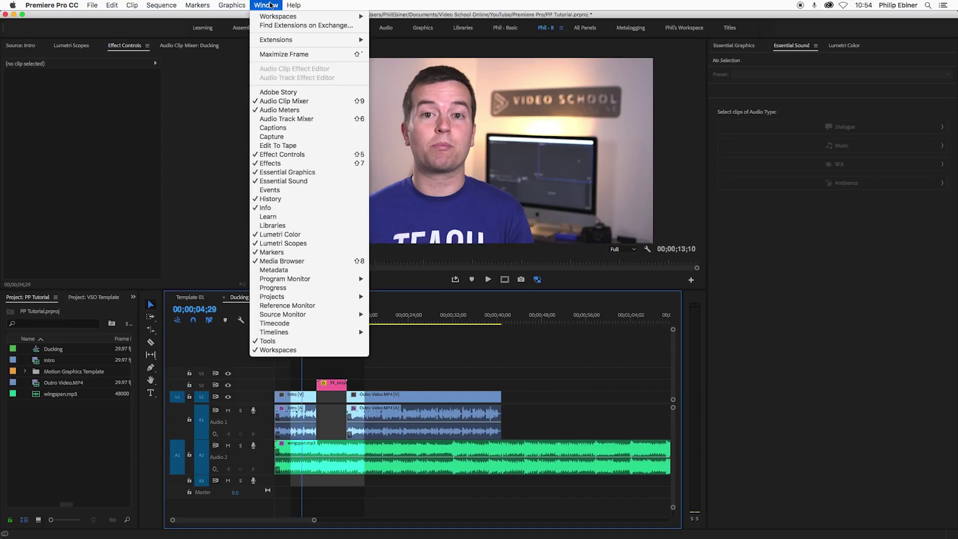
left_click(293, 181)
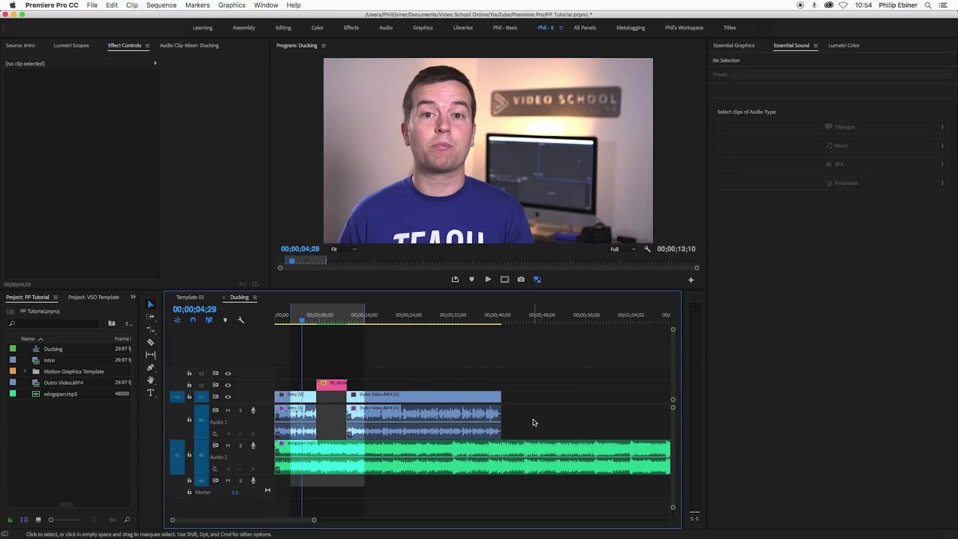
left_click(327, 419)
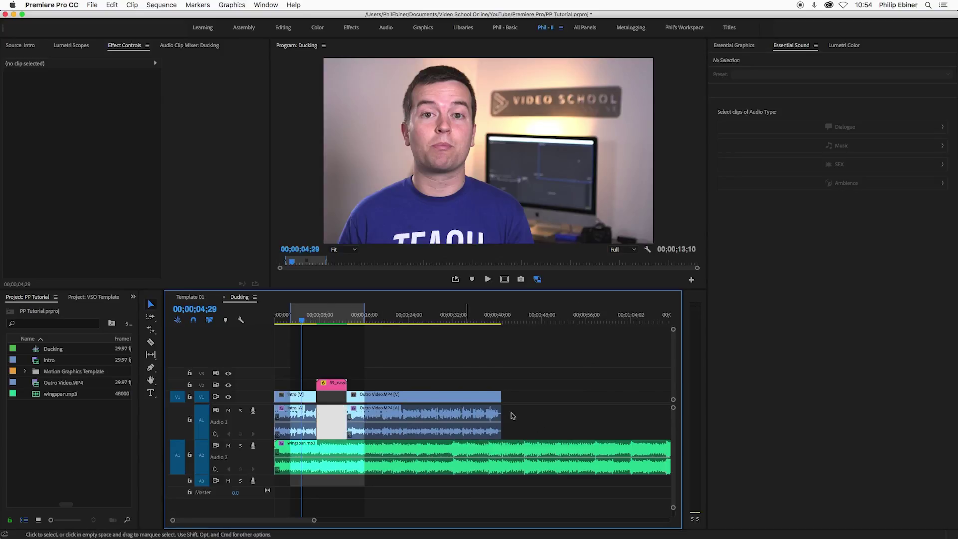
left_click(325, 449)
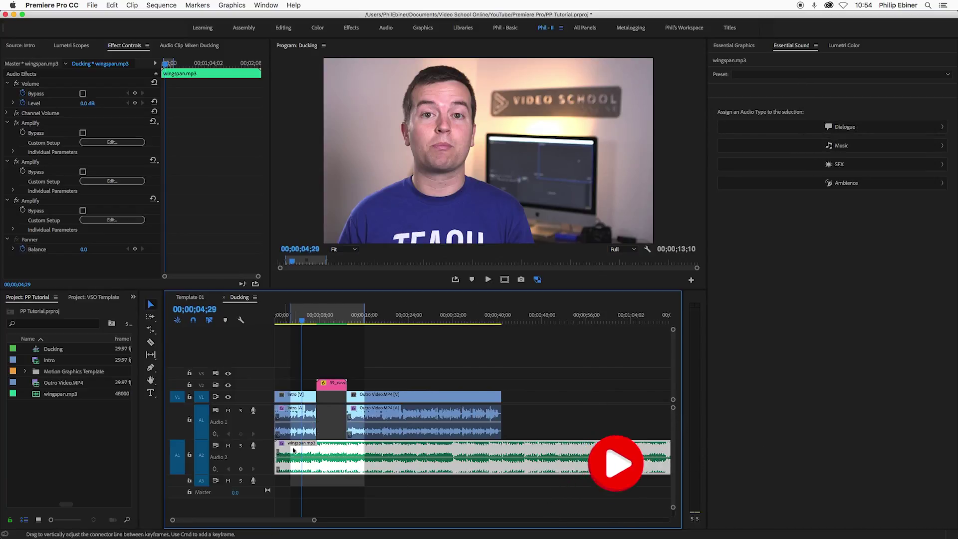
left_click(482, 378)
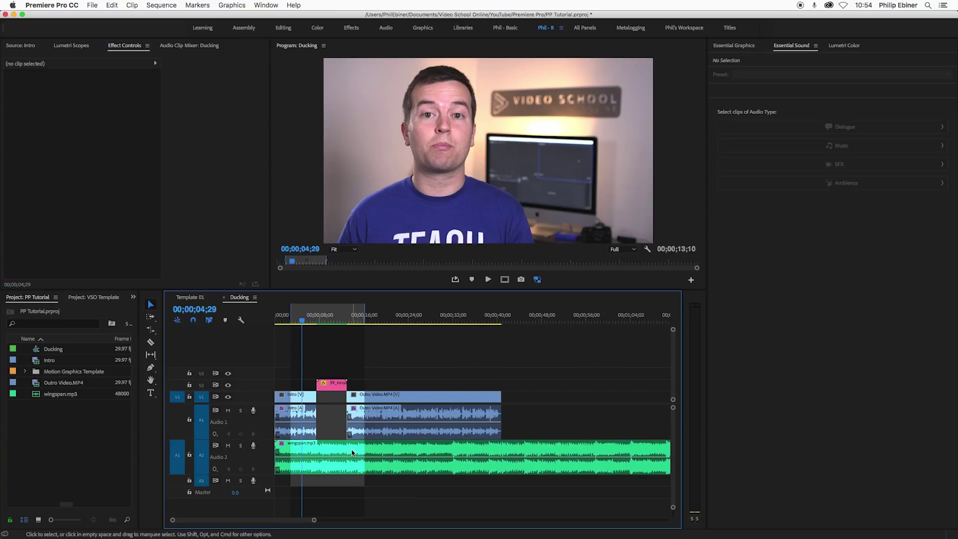
left_click(358, 453)
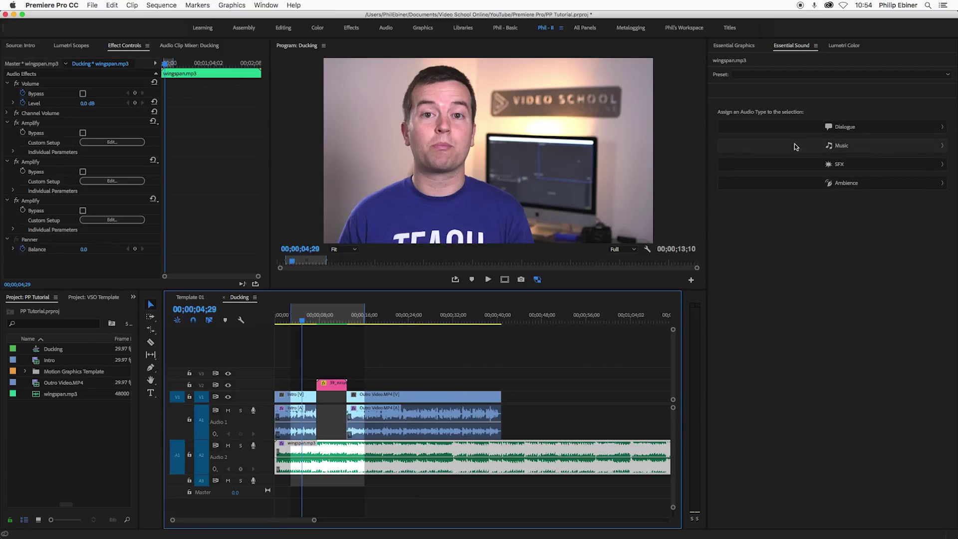
left_click(820, 149)
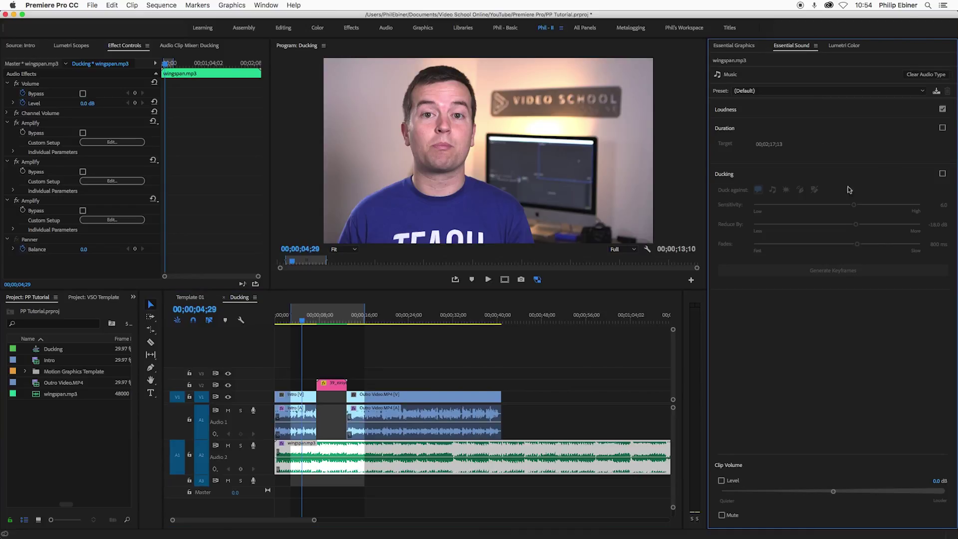
Enable Ducking for the wingspan.mp3 music clip.
left_click(781, 182)
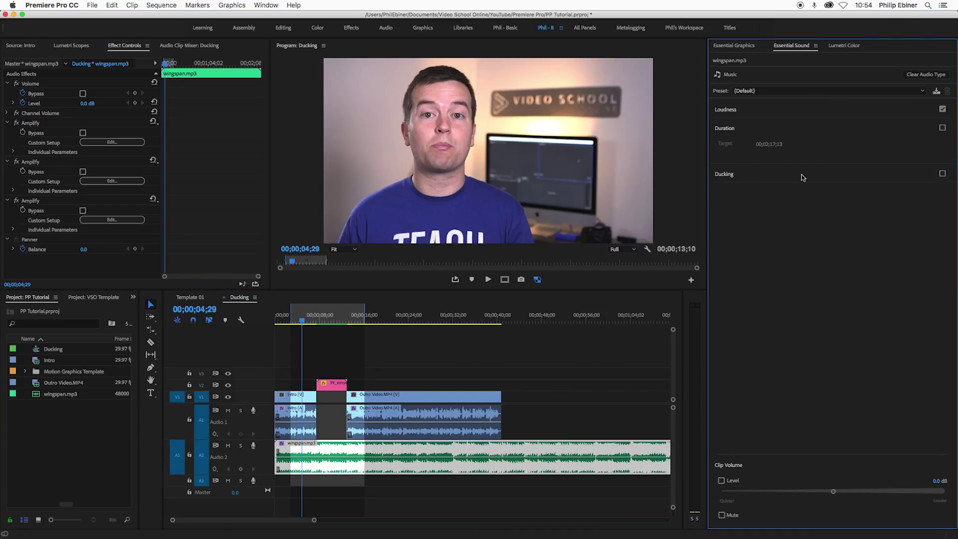
left_click(758, 180)
left_click(942, 174)
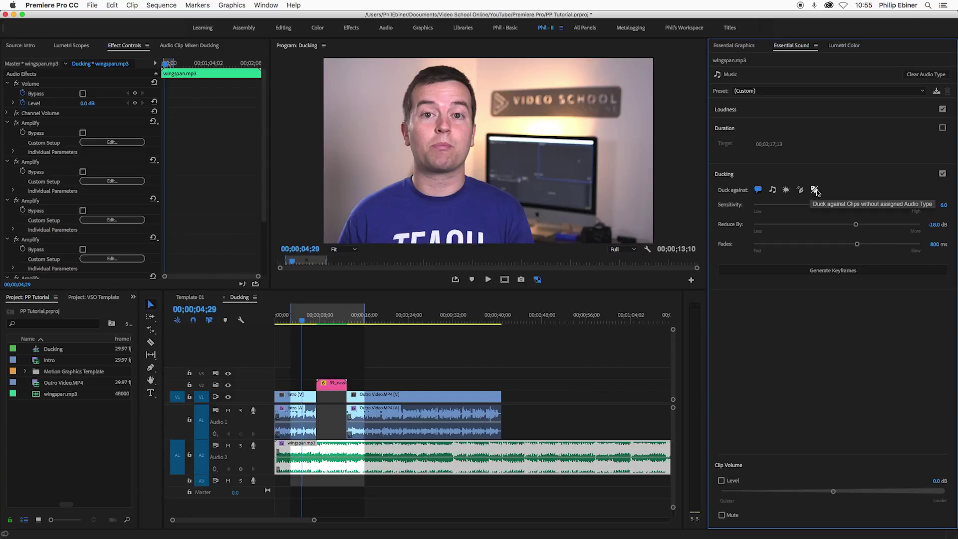
Set wingspan.mp3 to duck against clips without an assigned audio type instead of dialogue clips.
left_click(547, 384)
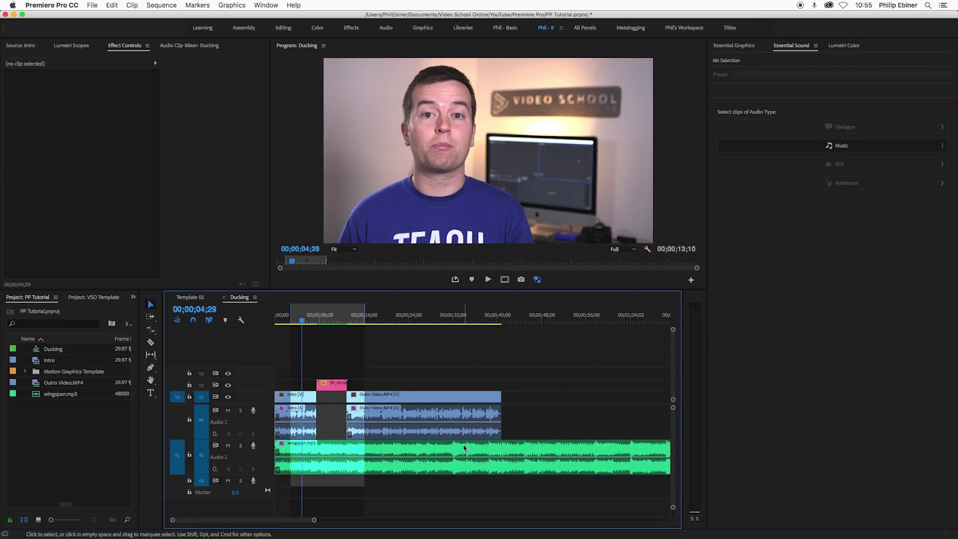
left_click(586, 457)
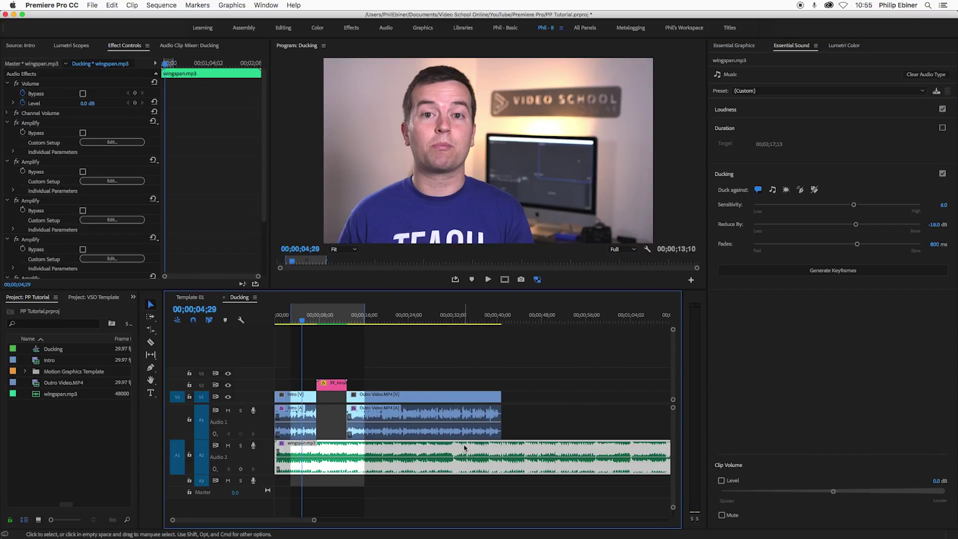
left_click(814, 190)
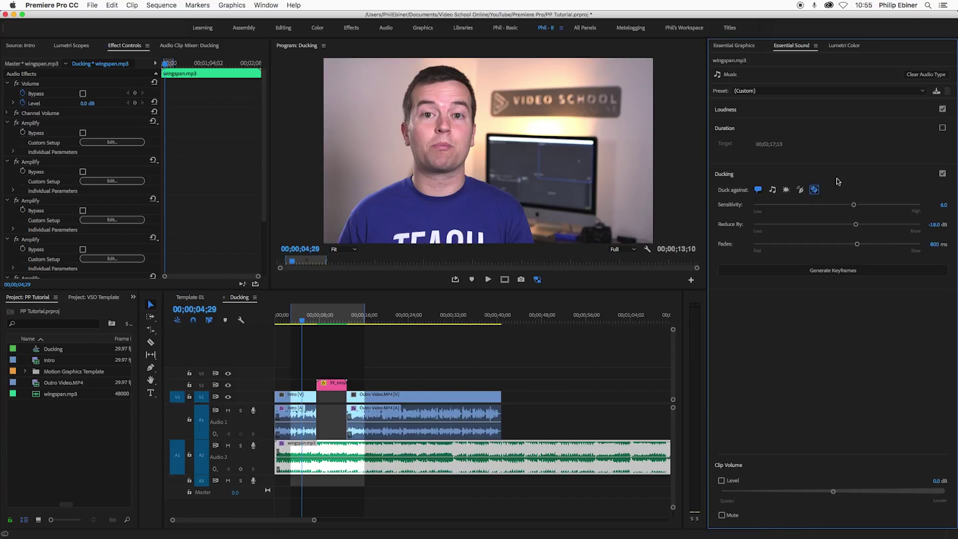
left_click(758, 190)
left_click(832, 177)
left_click(794, 170)
Assign the Dialogue audio type to the Intro and Outro Video clips.
left_click_drag(572, 424, 283, 418)
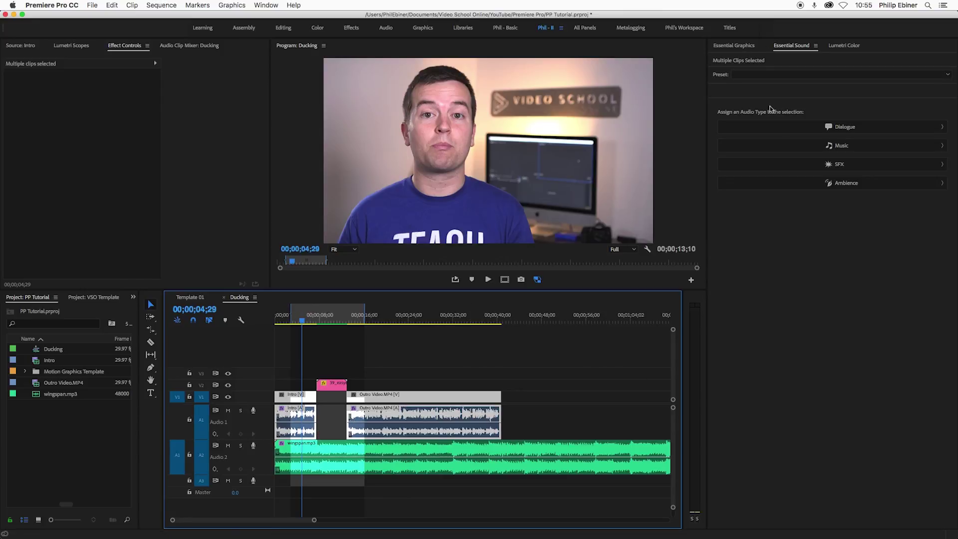
left_click(828, 126)
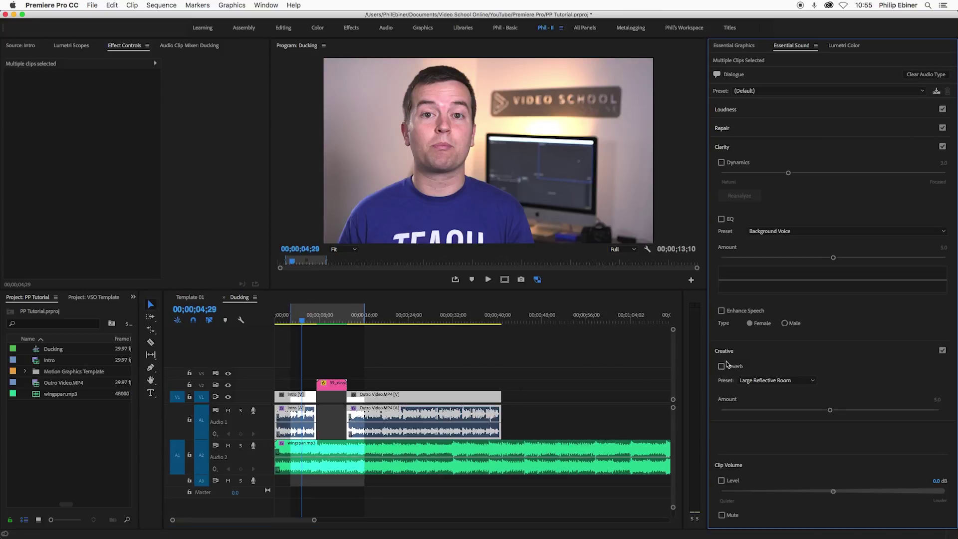
Set wingspan.mp3 to duck against dialogue clips only and generate the ducking keyframes.
left_click(370, 450)
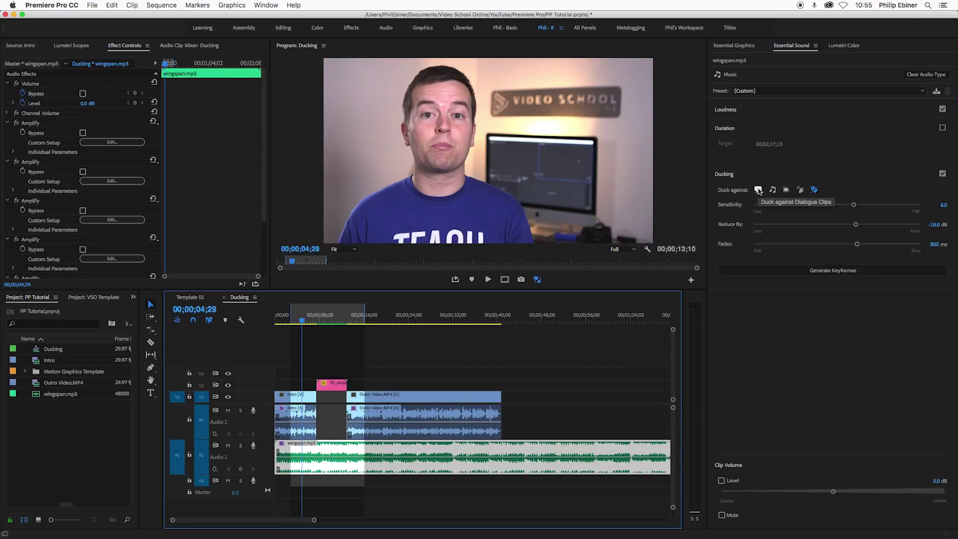
left_click(758, 190)
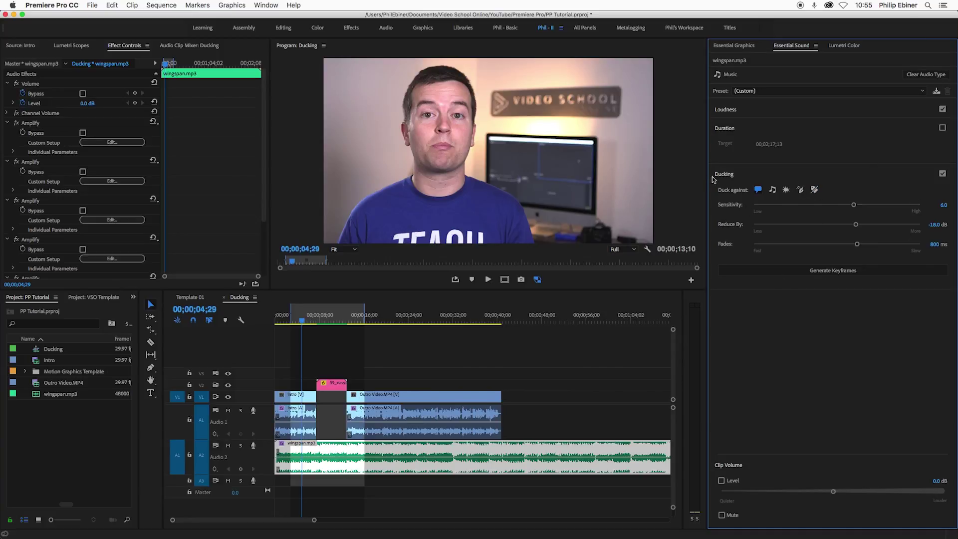
left_click(821, 272)
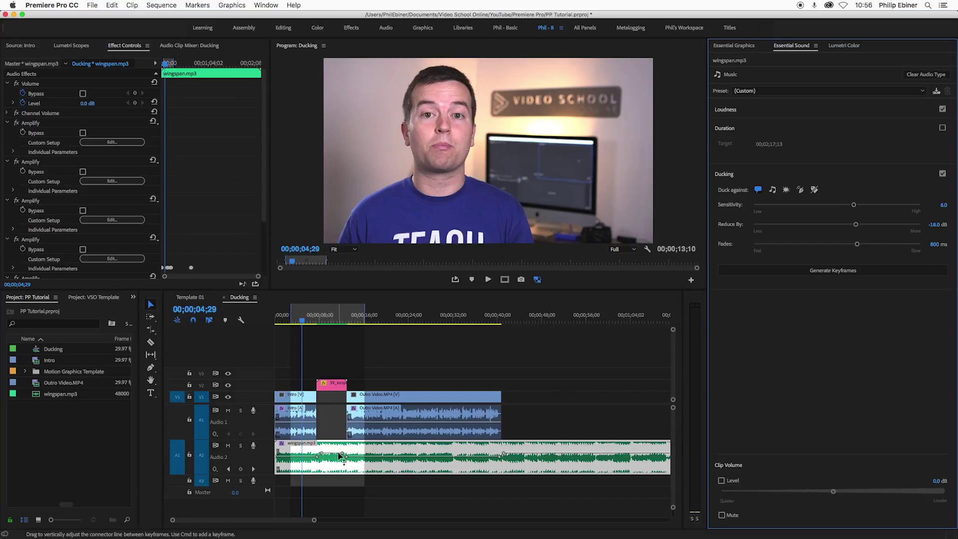
key("super+s")
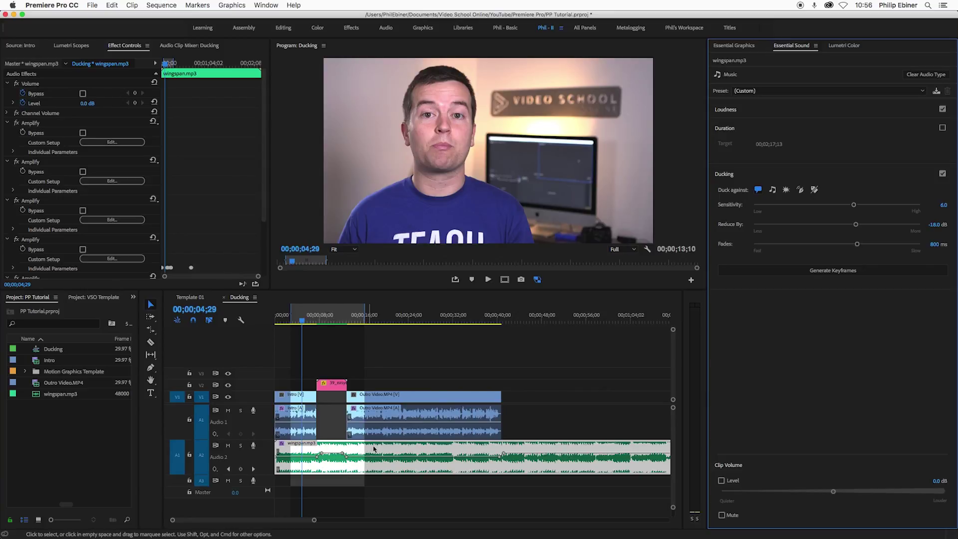
Clear the Dialogue audio type from the Intro and Outro Video clips.
left_click_drag(573, 484, 273, 415)
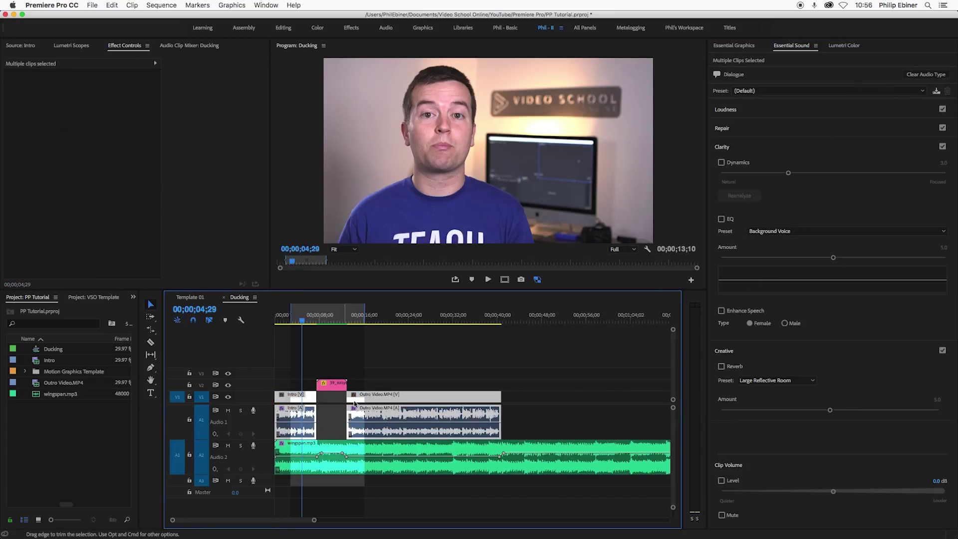
left_click(930, 78)
left_click_drag(563, 424, 317, 408)
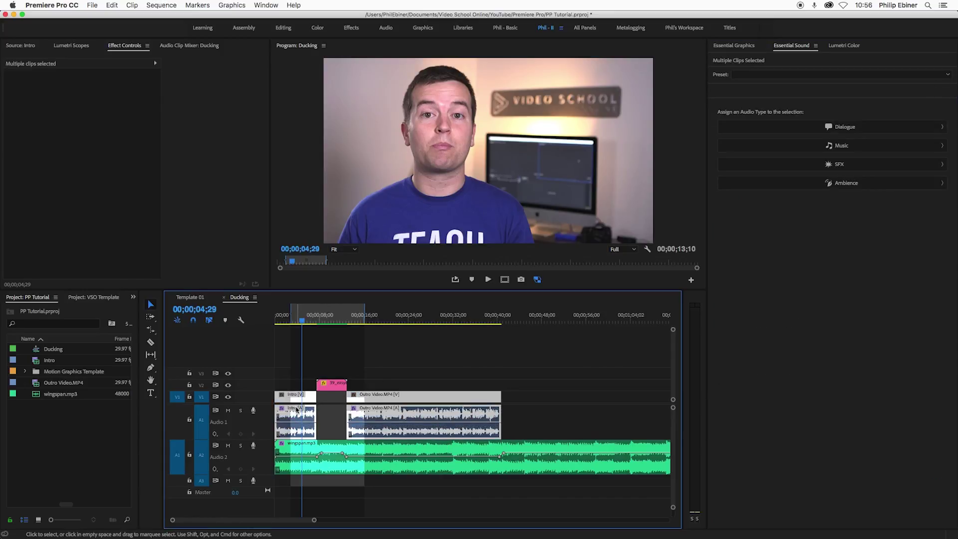
Regenerate the ducking keyframes on wingspan.mp3 against dialogue clips, and extend the end of the Outro Video clip.
left_click(352, 458)
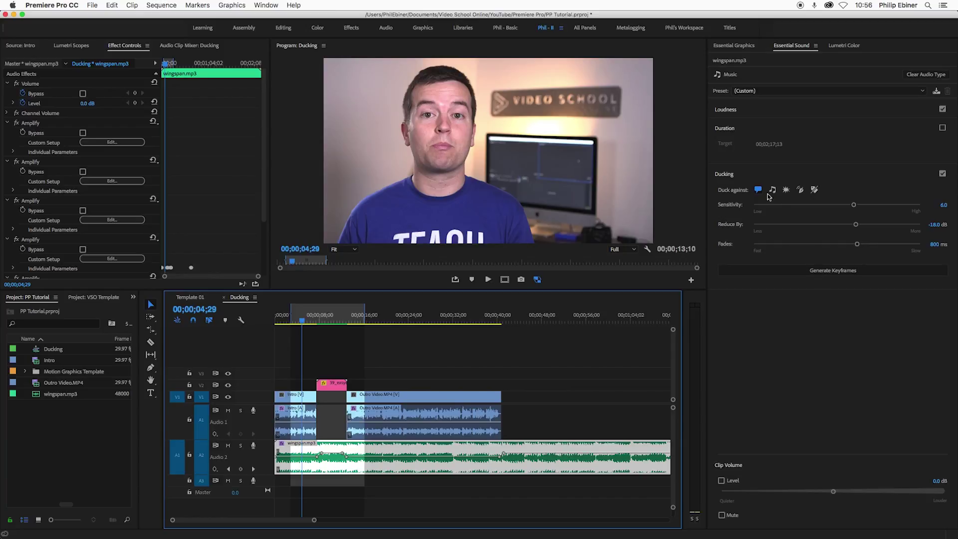
left_click(819, 271)
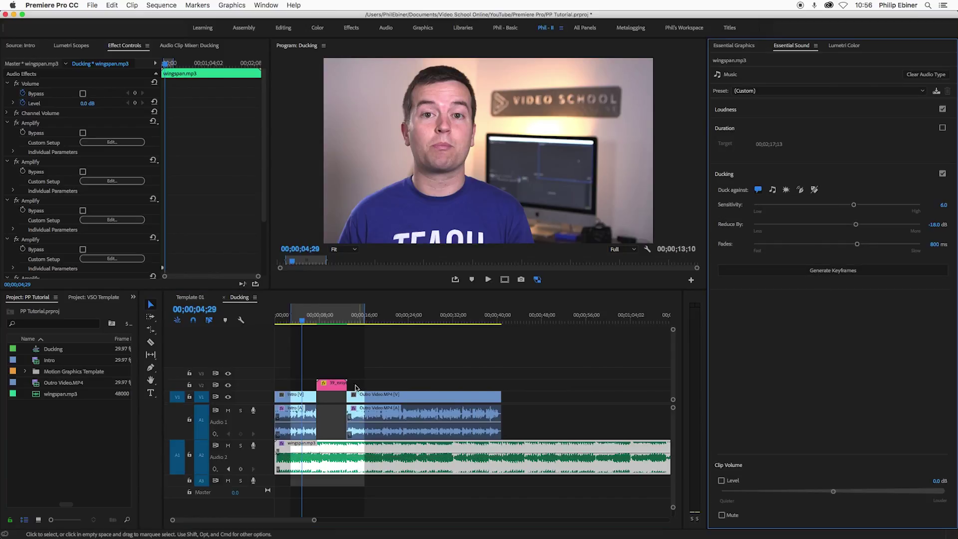
left_click(567, 425)
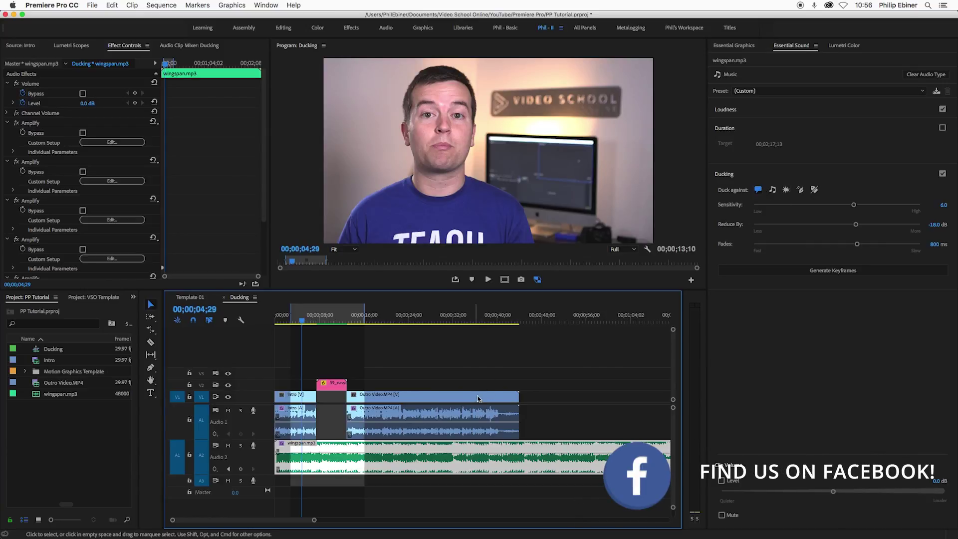
Make wingspan.mp3 also duck against clips without an assigned audio type and regenerate its keyframes.
left_click(815, 190)
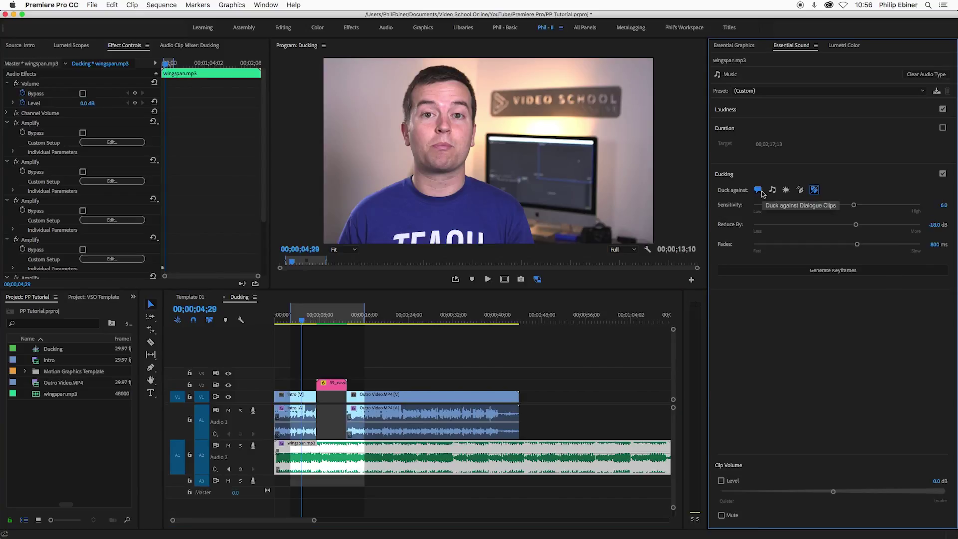
left_click(821, 272)
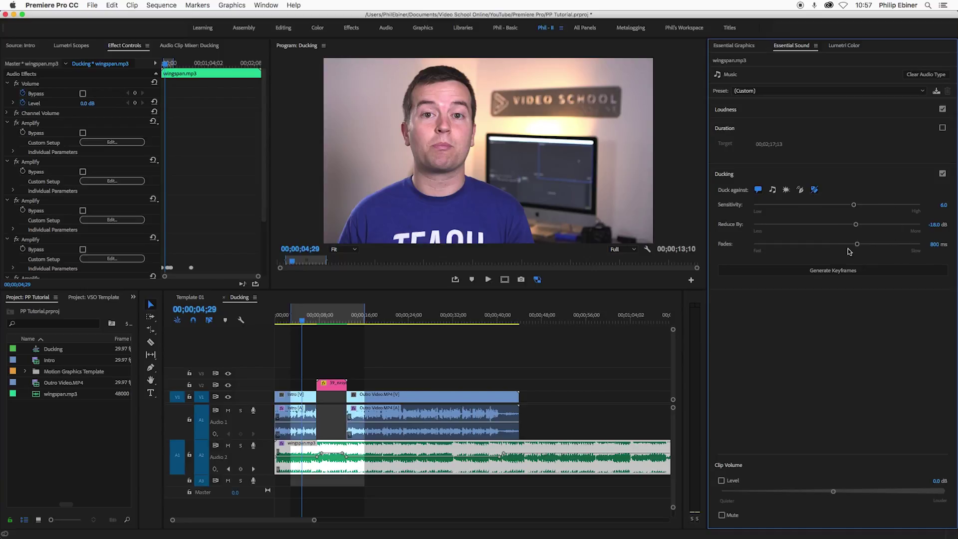
Examine the ducking keyframes on wingspan.mp3 more closely around the title graphic.
left_click(325, 316)
key("equal")
key("equal")
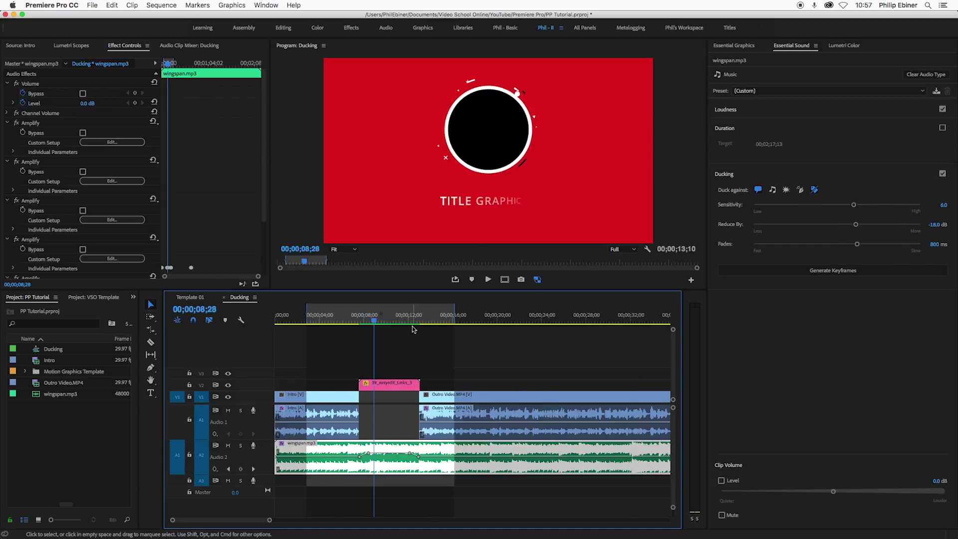
Set the ducking Fades to 1000 ms on wingspan.mp3 and regenerate its keyframes.
key("minus")
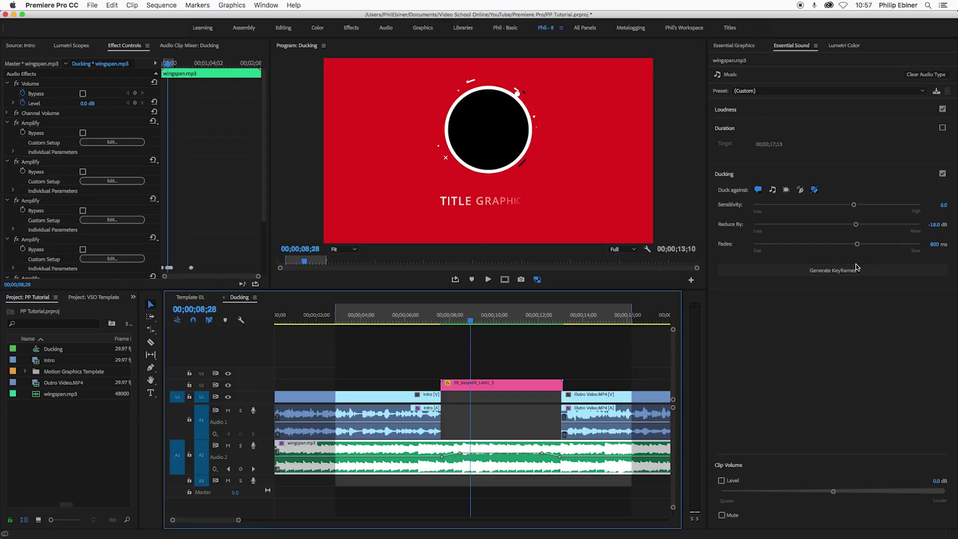
left_click(938, 244)
type("1000")
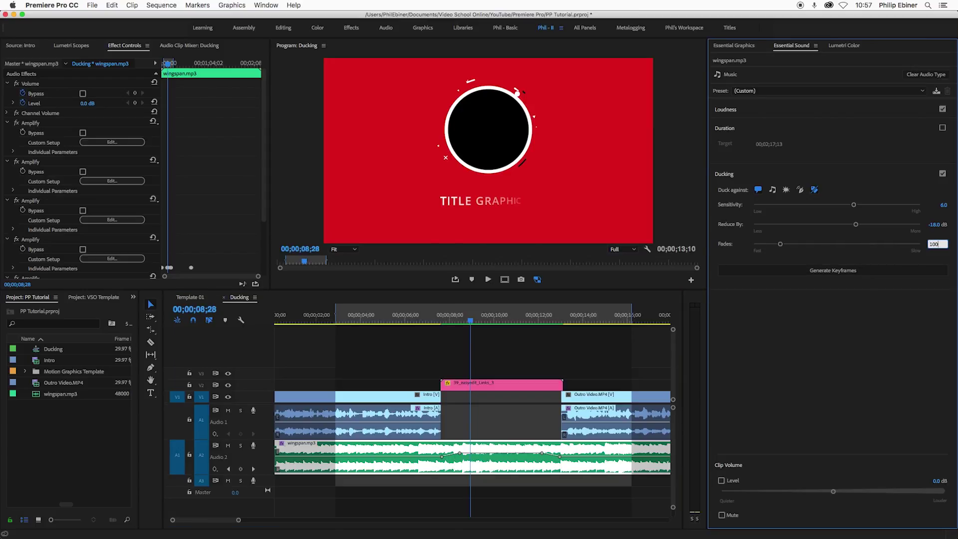
key("Return")
left_click(797, 272)
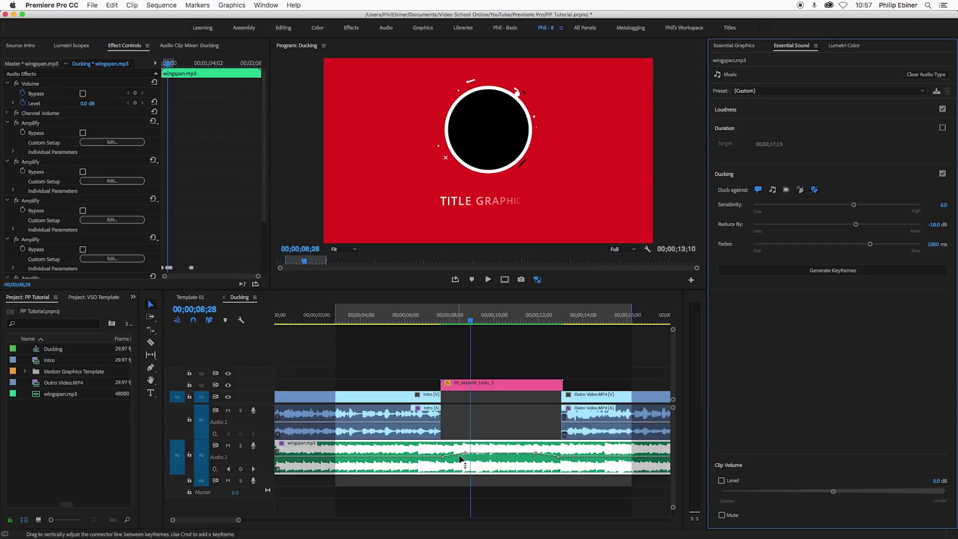
Play back the transition from the Intro clip into the title graphic to hear the music fade.
left_click(431, 318)
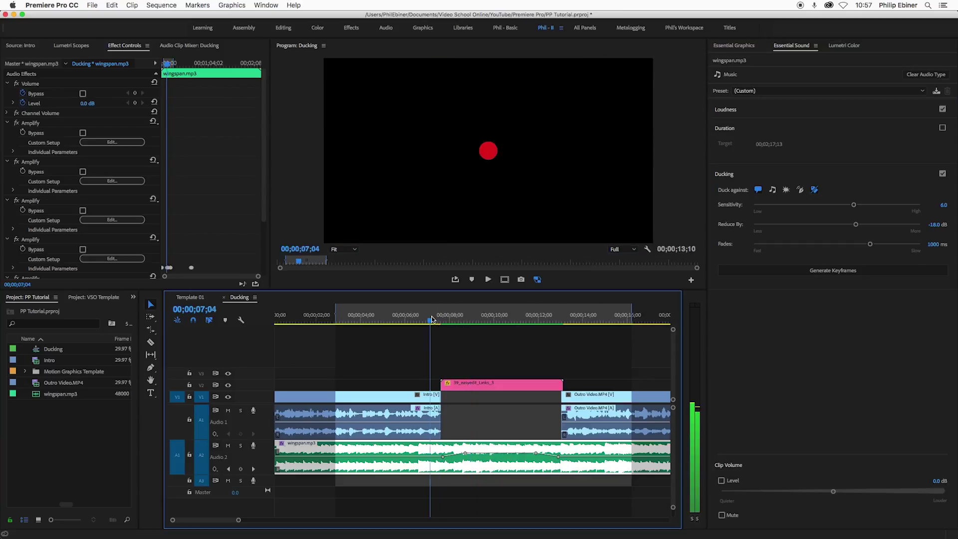
key("space")
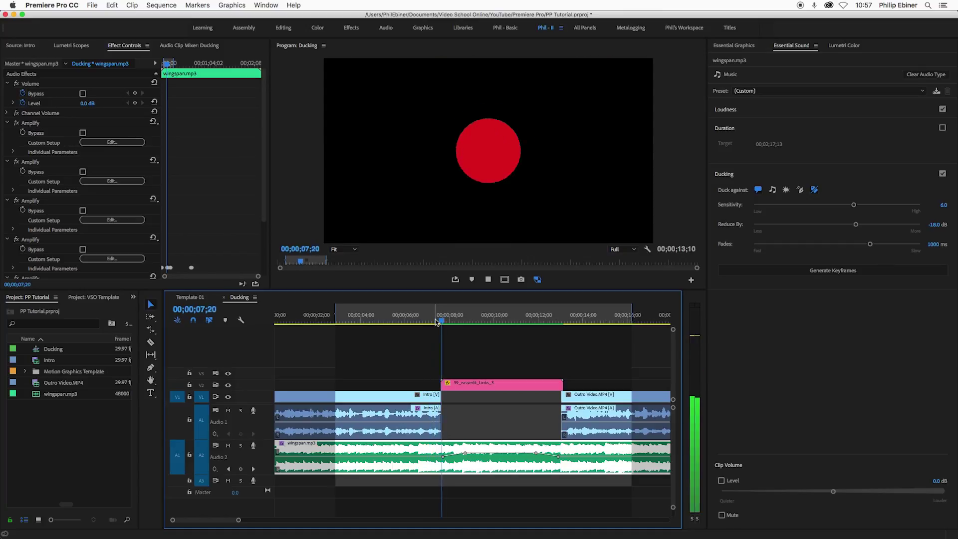
key("space")
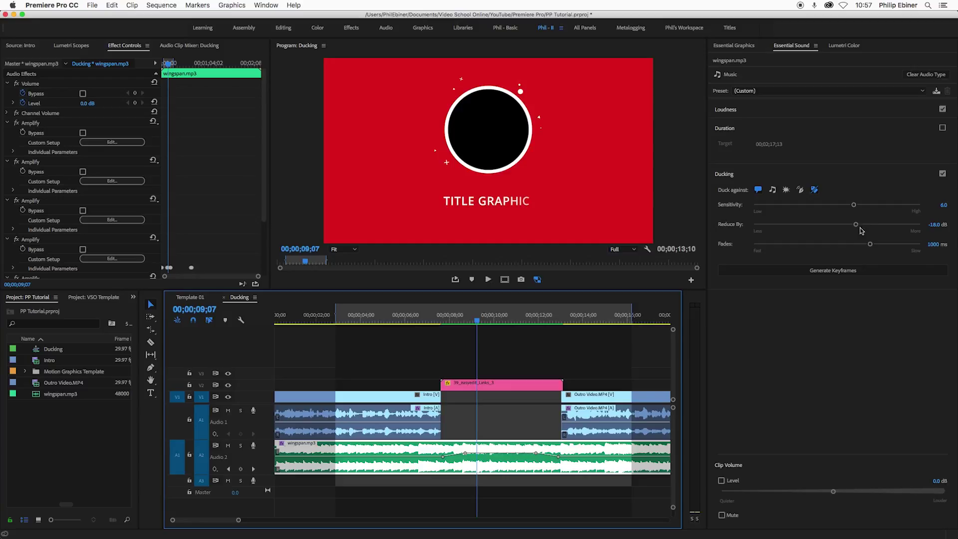
Set the ducking Reduce By amount on wingspan.mp3 to -30 dB and regenerate its keyframes.
left_click(953, 226)
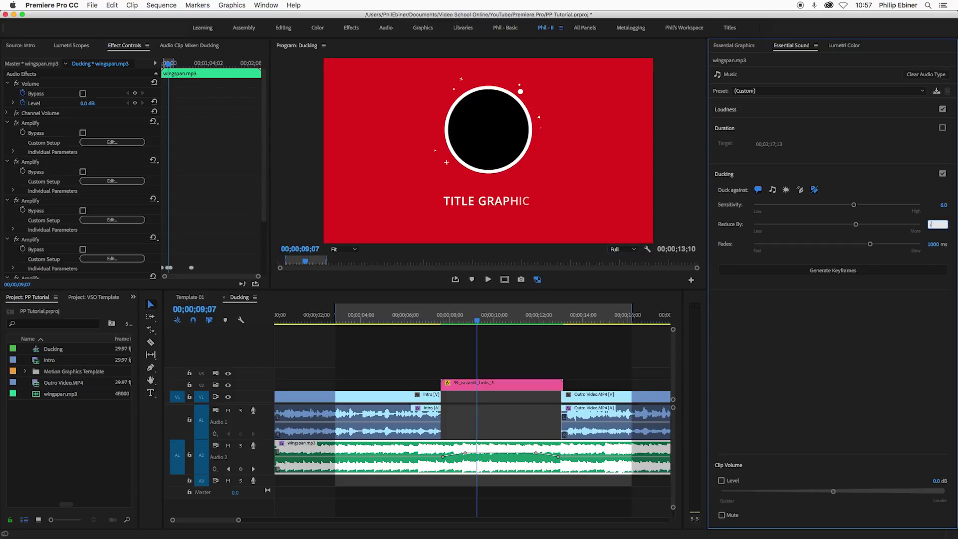
left_click(867, 273)
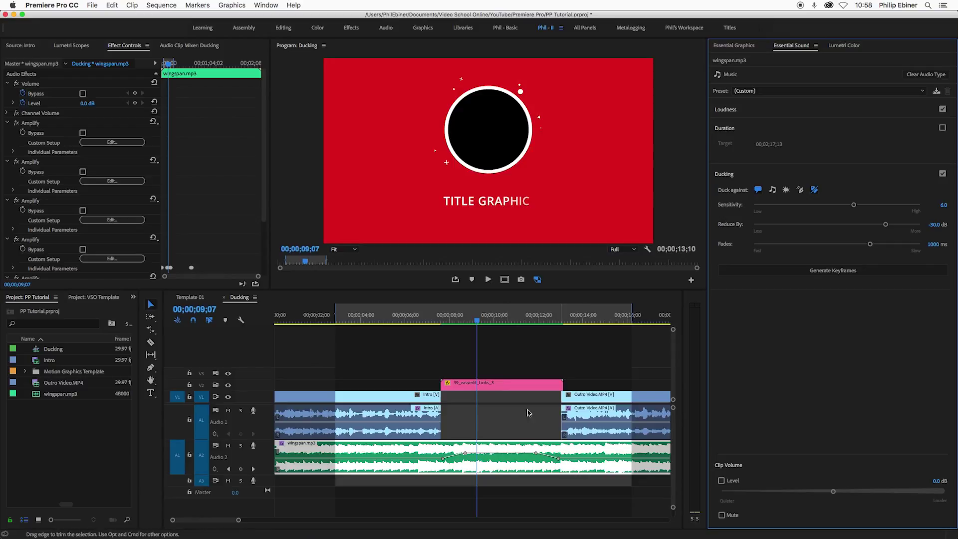
Try a Reduce By amount of -48 dB on wingspan.mp3, regenerate its keyframes, and play back the end of the Intro clip.
left_click(933, 227)
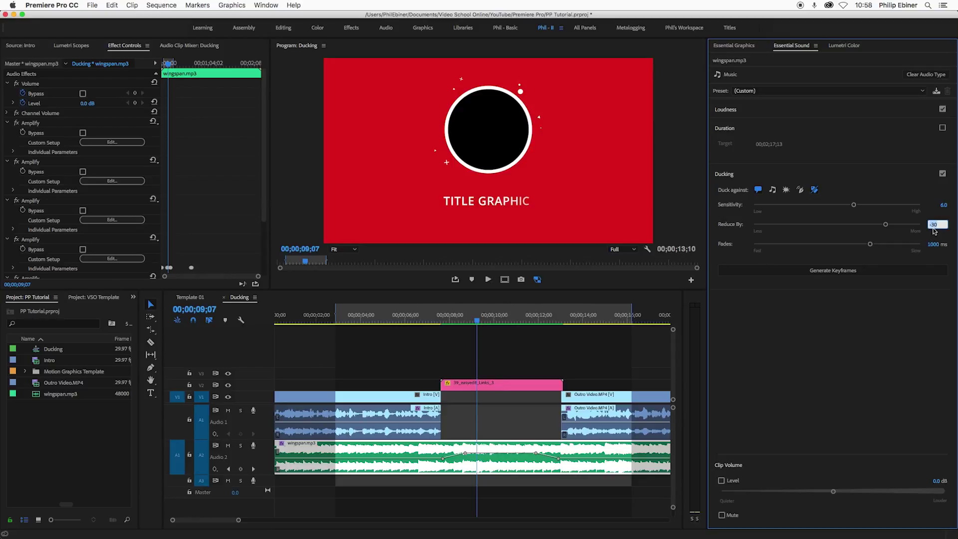
type("-")
left_click(843, 270)
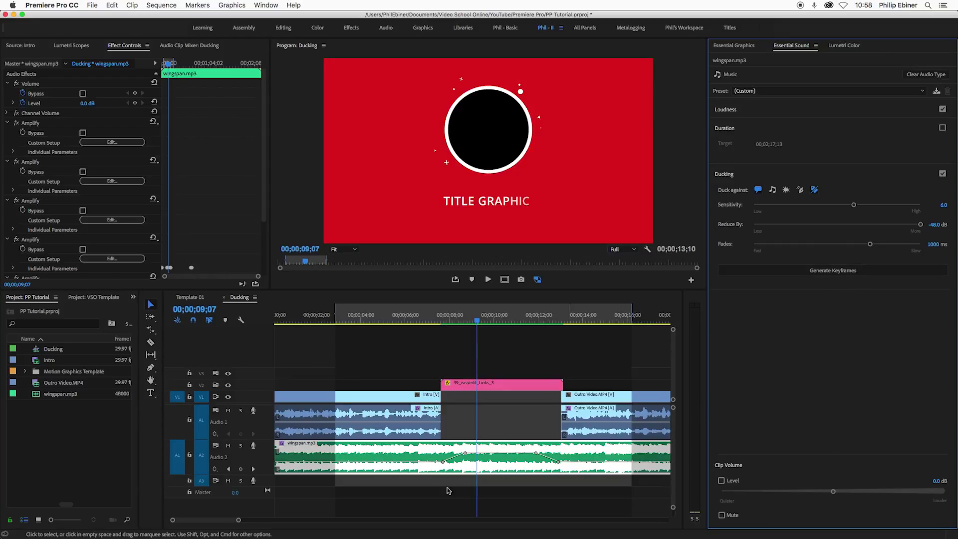
left_click(405, 321)
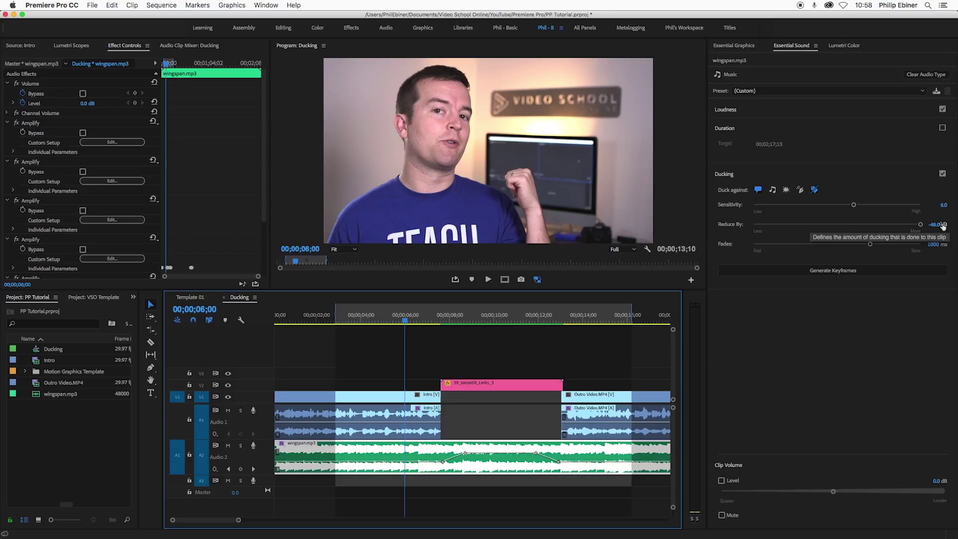
key("space")
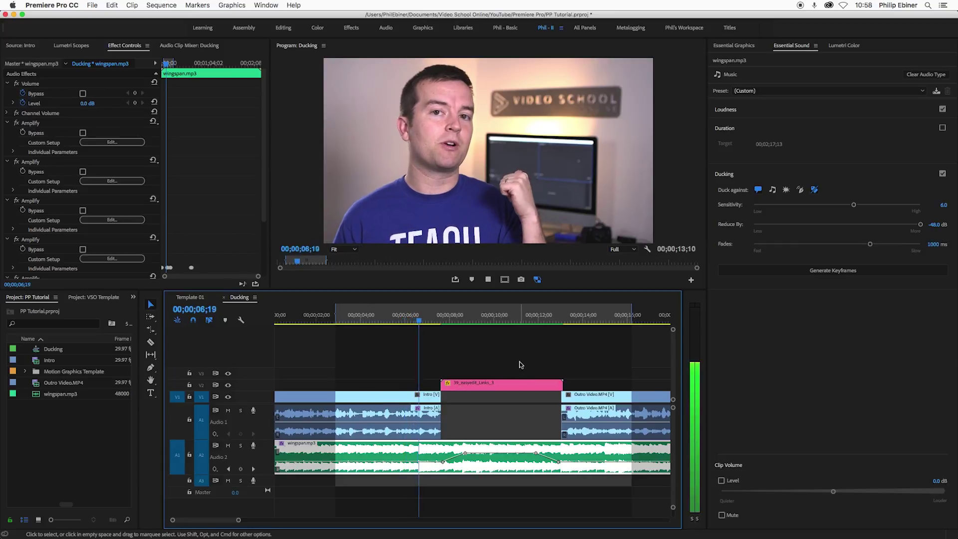
Set the ducking Reduce By amount to -24 dB, regenerate the keyframes, and play back the end of the Intro clip.
left_click(937, 224)
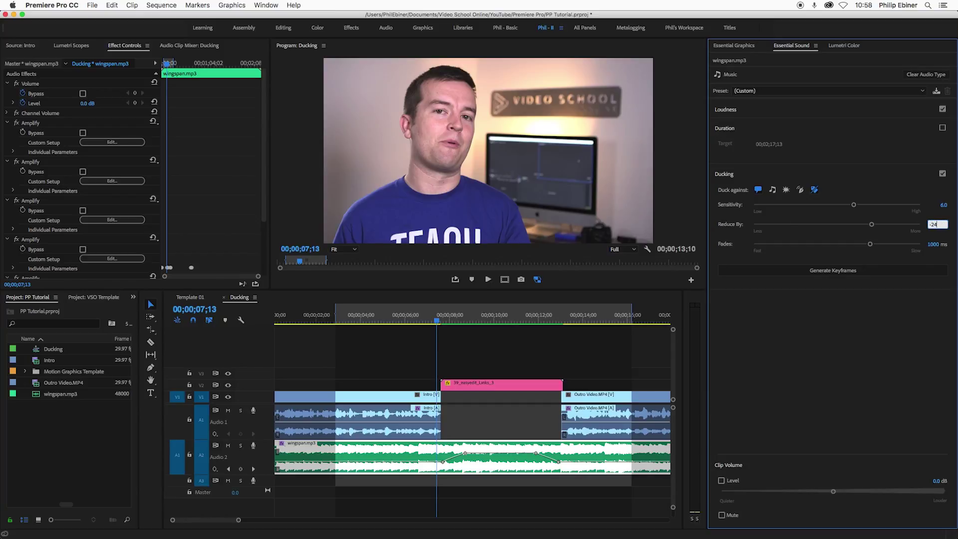
left_click(857, 269)
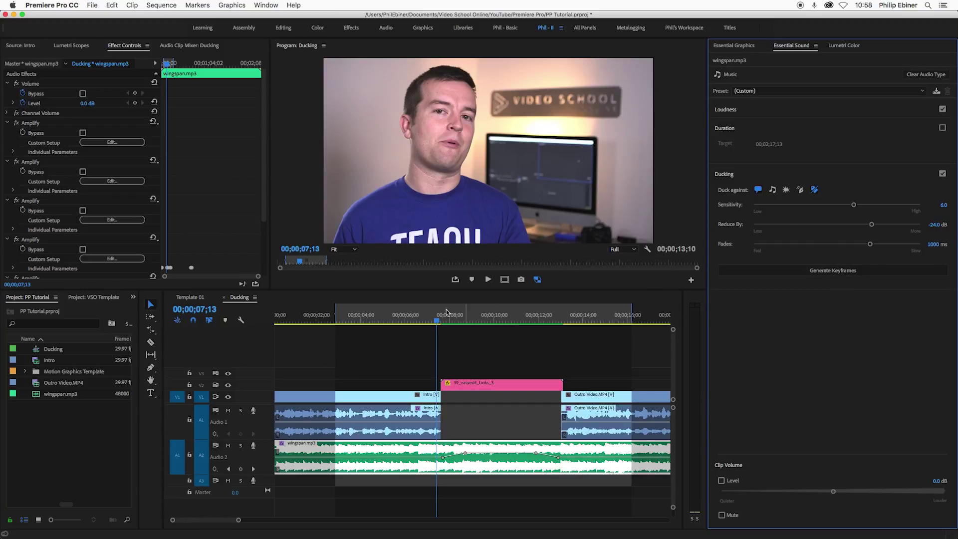
left_click(382, 321)
key("space")
key("XF86AudioRaiseVolume")
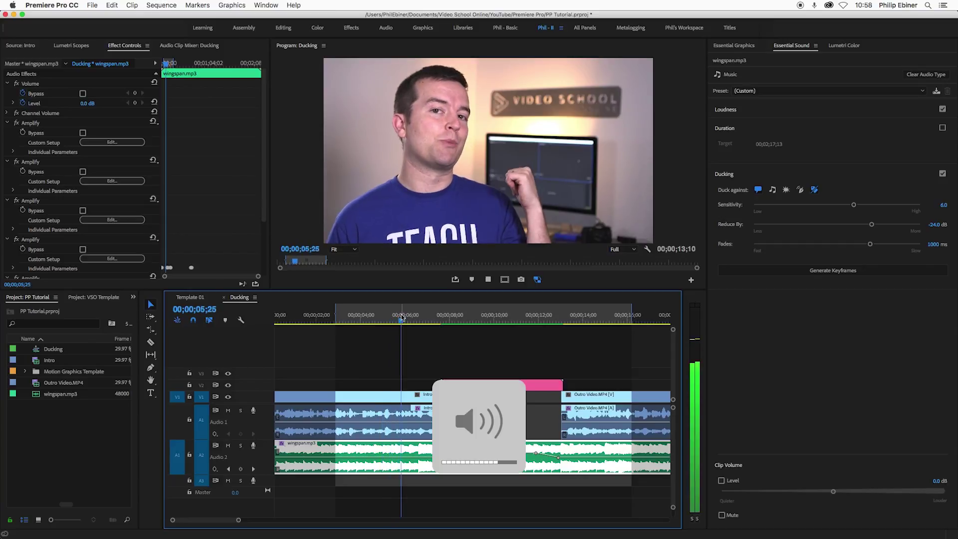
key("space")
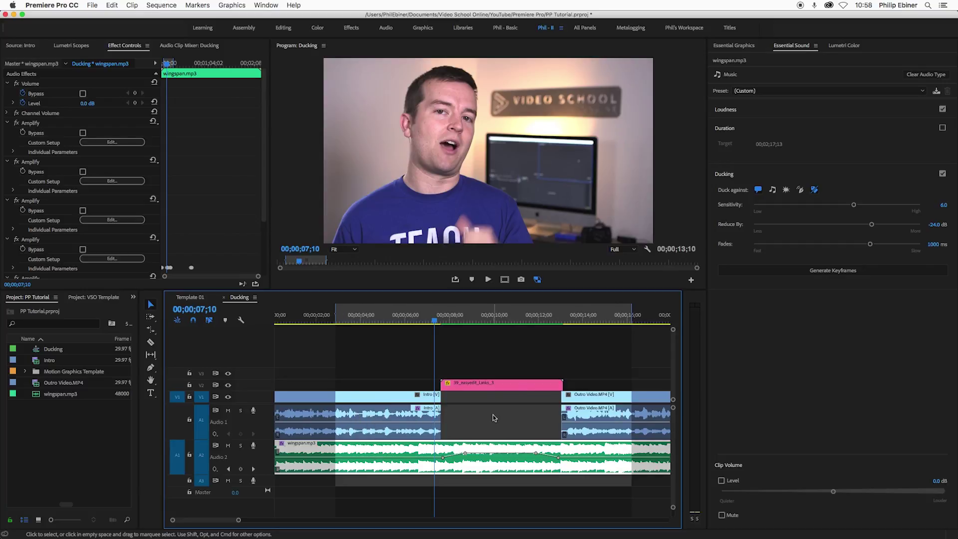
Try a ducking Sensitivity of 1 on wingspan.mp3, regenerate its keyframes, and play back the transition into the title graphic.
left_click(944, 206)
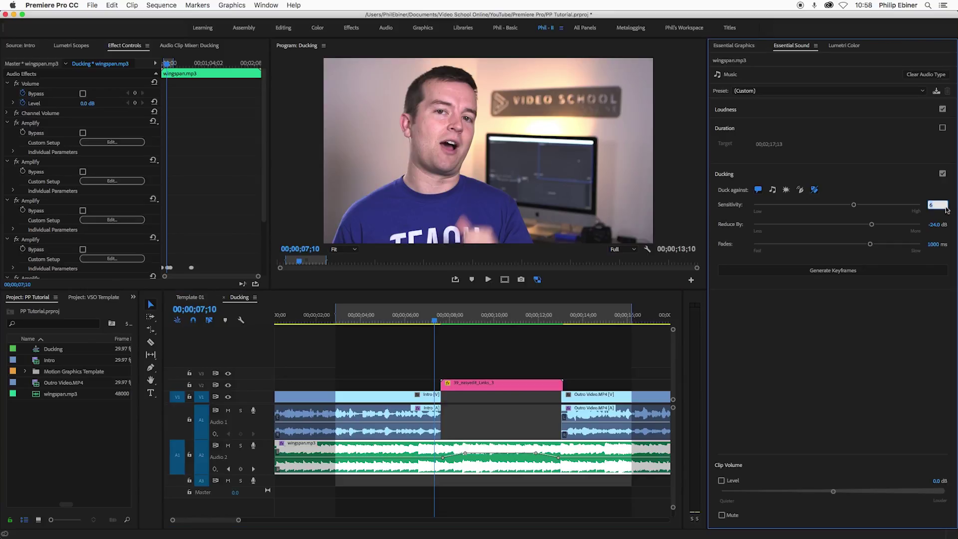
type("1")
key("Return")
left_click(842, 270)
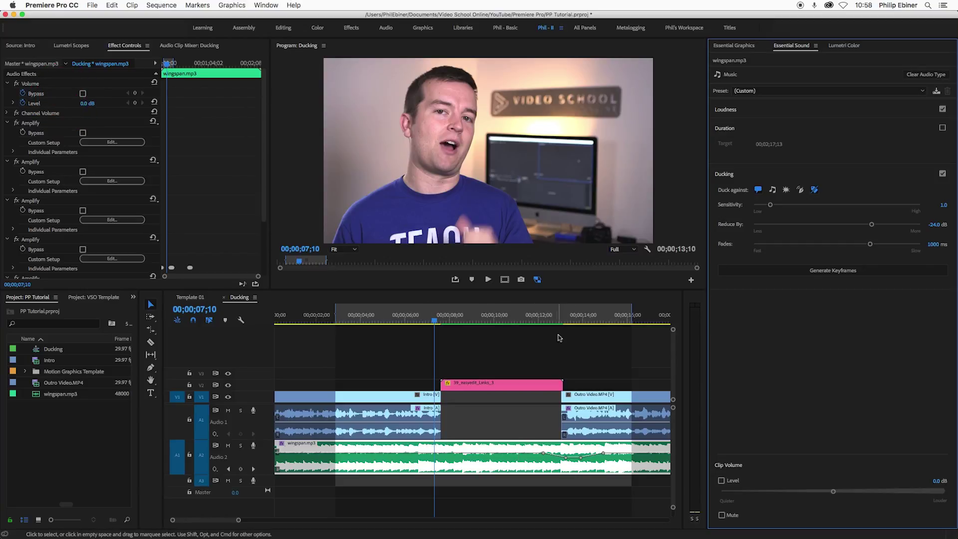
left_click(421, 319)
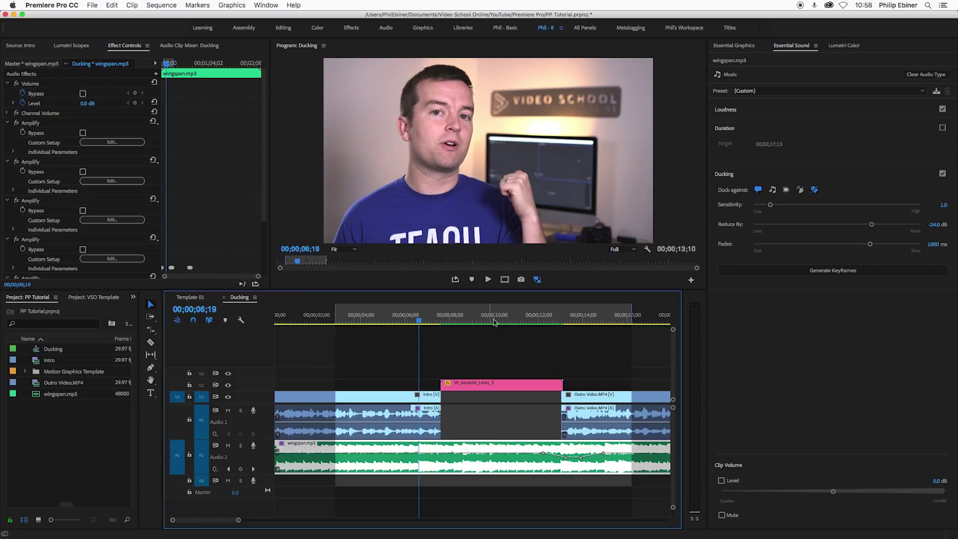
key("space")
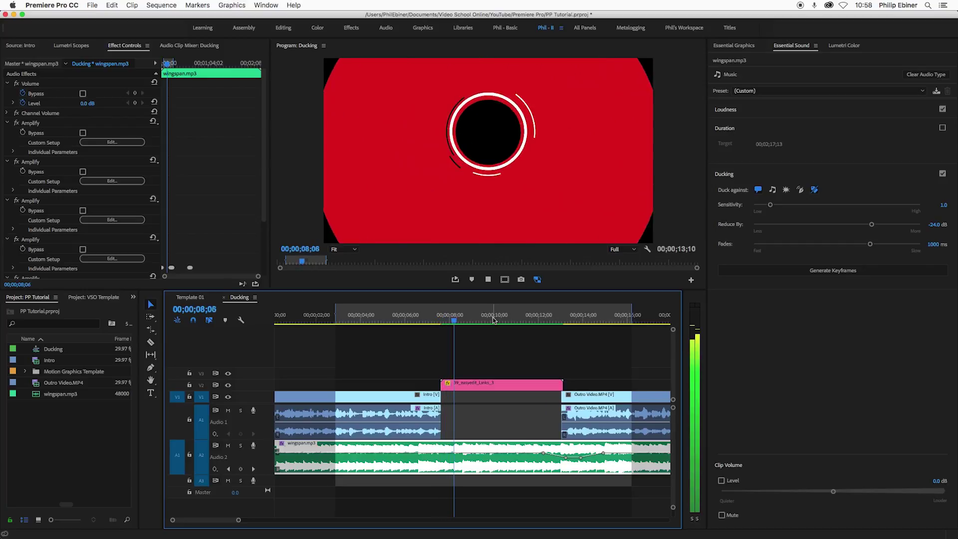
key("space")
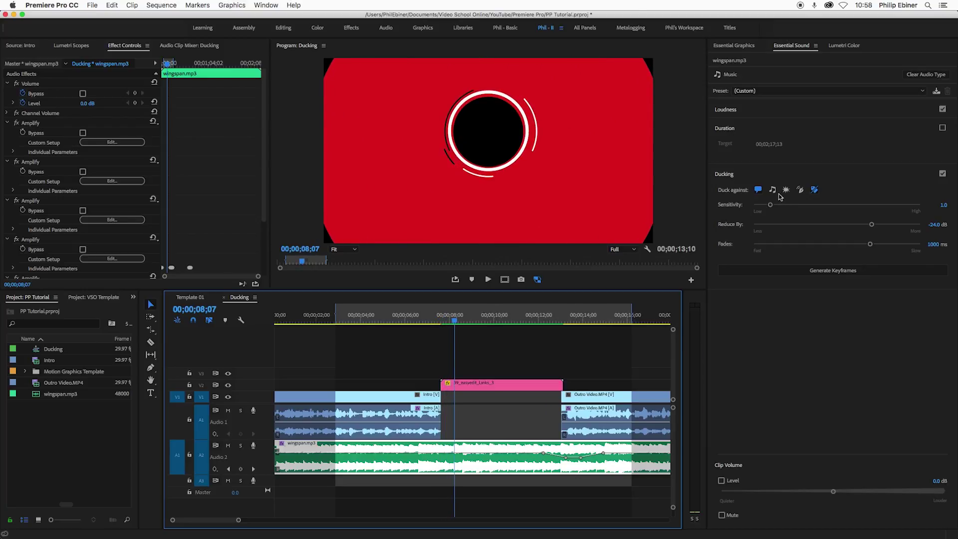
Try a ducking Sensitivity of 2 on wingspan.mp3, regenerate its keyframes, and check them around the outro and intro speech.
left_click(400, 415)
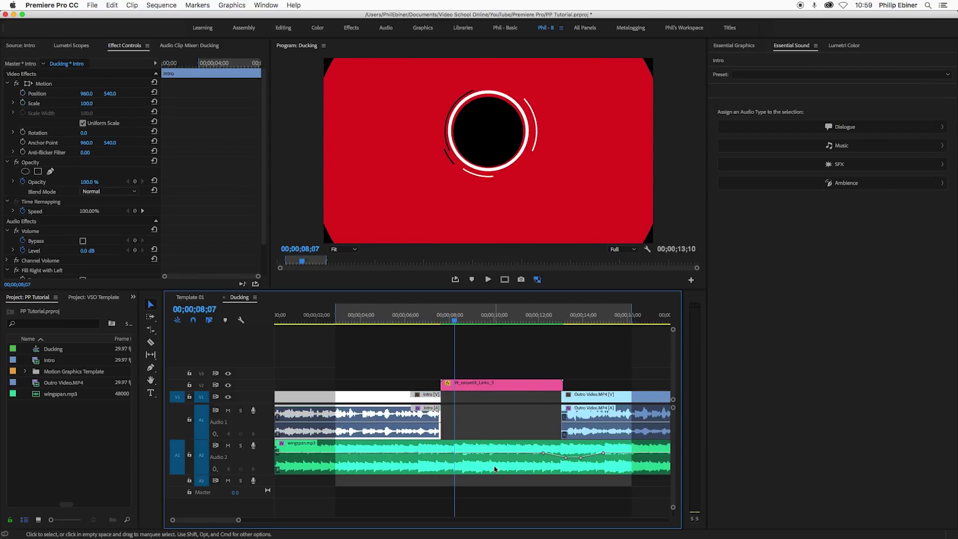
left_click(520, 458)
left_click(944, 205)
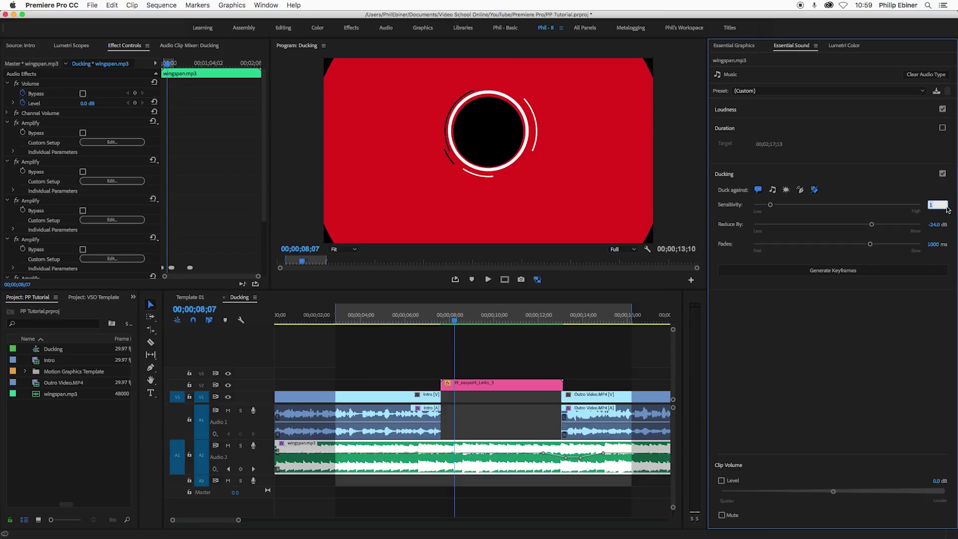
left_click(805, 271)
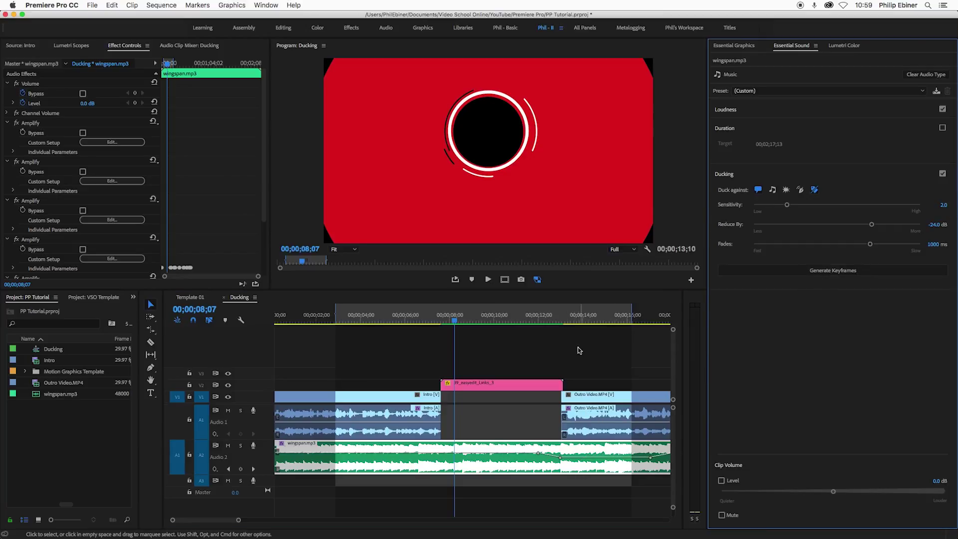
left_click(602, 421)
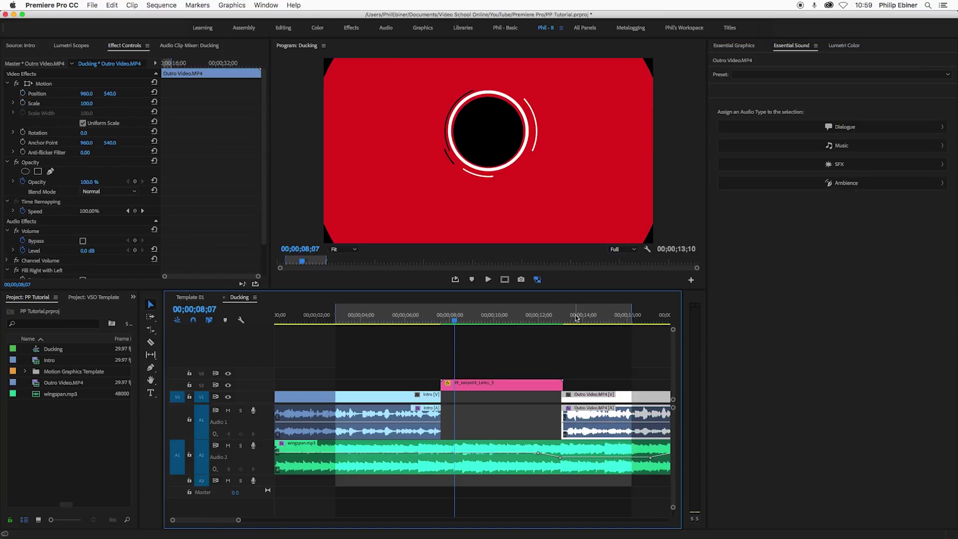
left_click(594, 315)
left_click(398, 315)
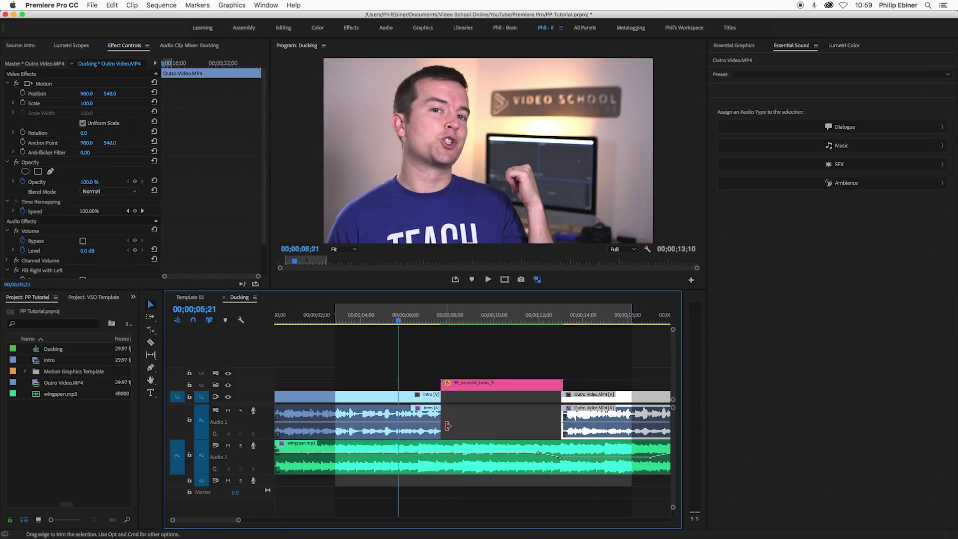
Set the ducking Sensitivity on wingspan.mp3 to 5 and regenerate its keyframes.
left_click(519, 452)
left_click(944, 208)
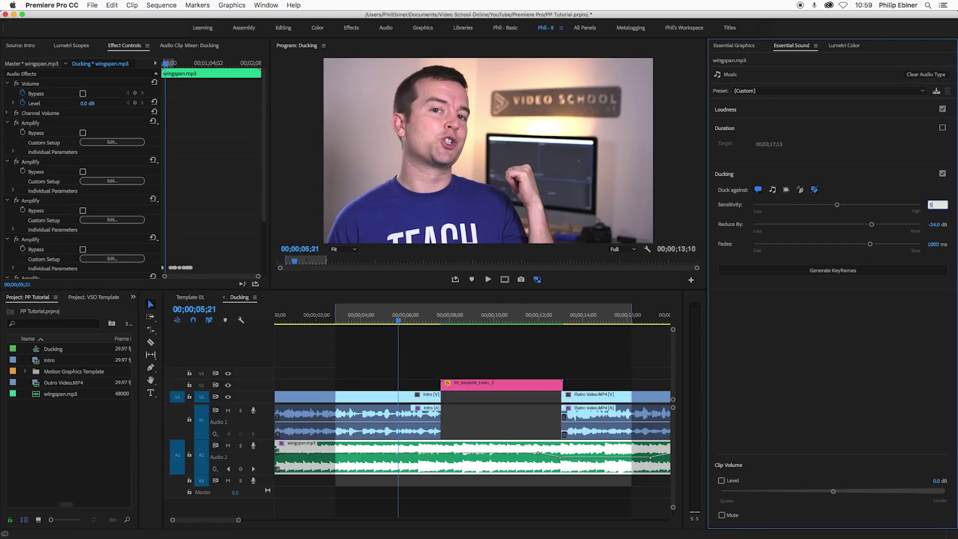
type("5")
left_click(840, 272)
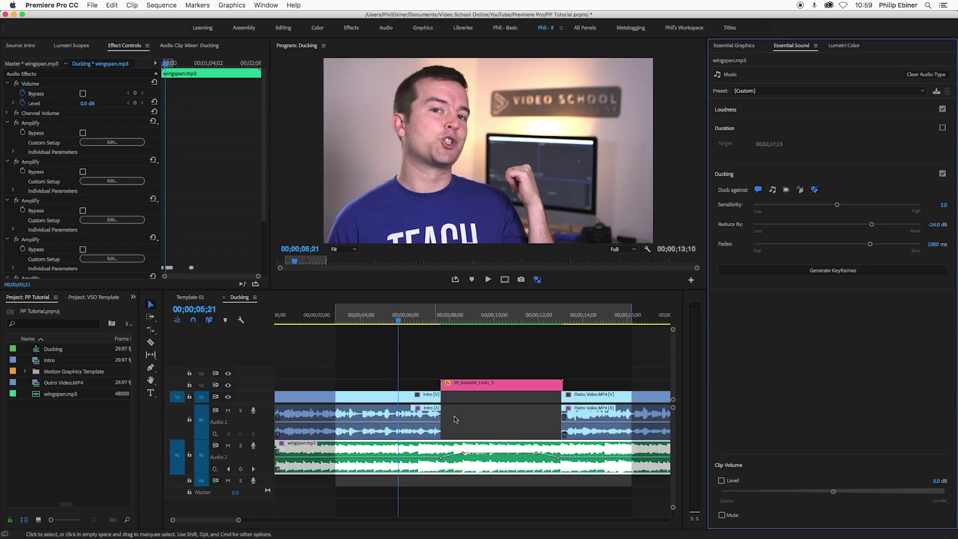
Try the ducking Sensitivity at 10 on wingspan.mp3 and regenerate its keyframes.
left_click(941, 206)
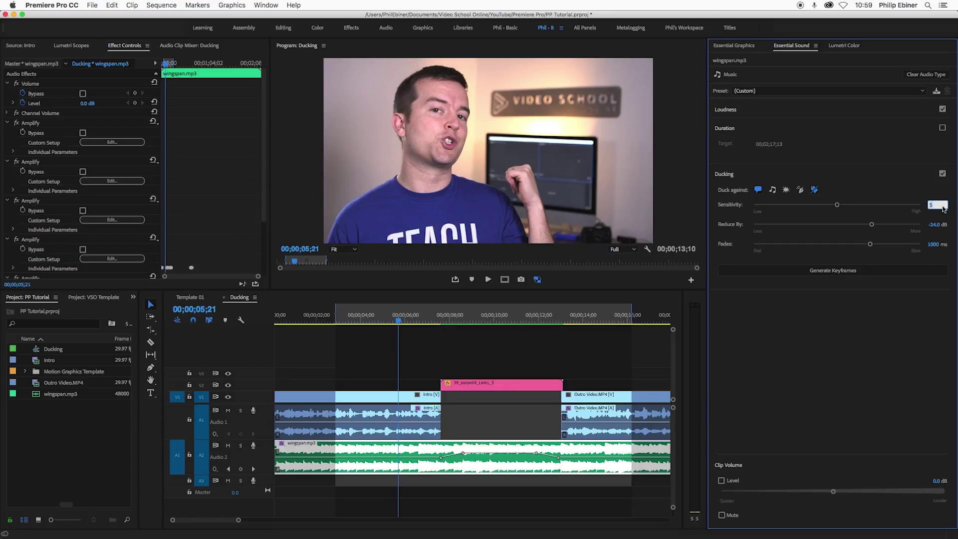
type("10")
left_click(850, 269)
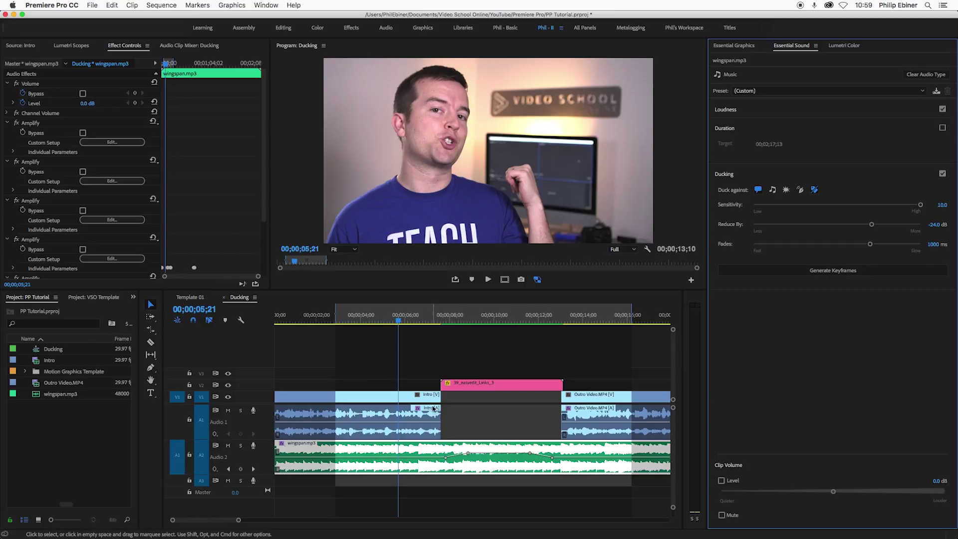
Return the ducking Sensitivity on wingspan.mp3 to 5 and regenerate the keyframes.
left_click(940, 204)
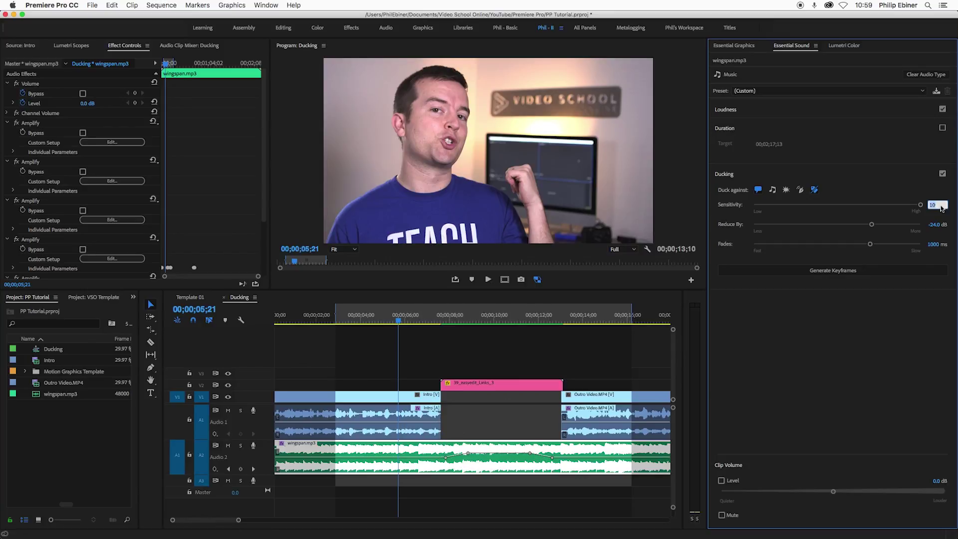
type("5")
key("Return")
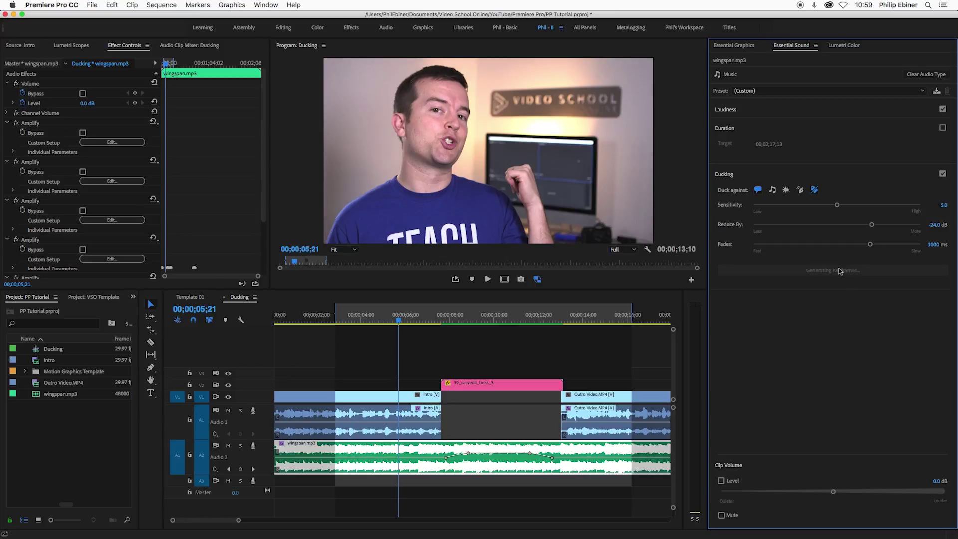
left_click(843, 270)
Move the Outro Video clip about 8 seconds further along the timeline and regenerate the ducking keyframes on wingspan.mp3 to match.
left_click(542, 367)
key("minus")
key("minus")
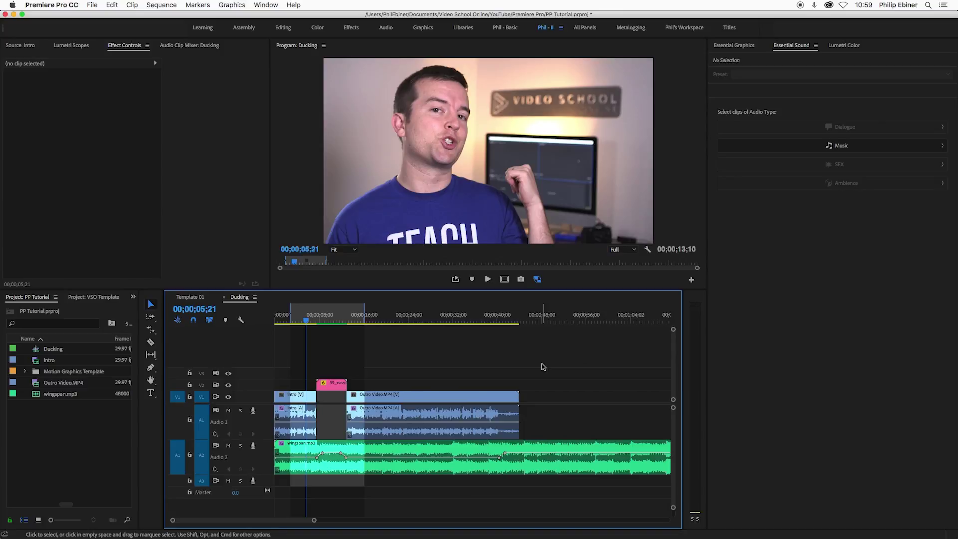
left_click(493, 458)
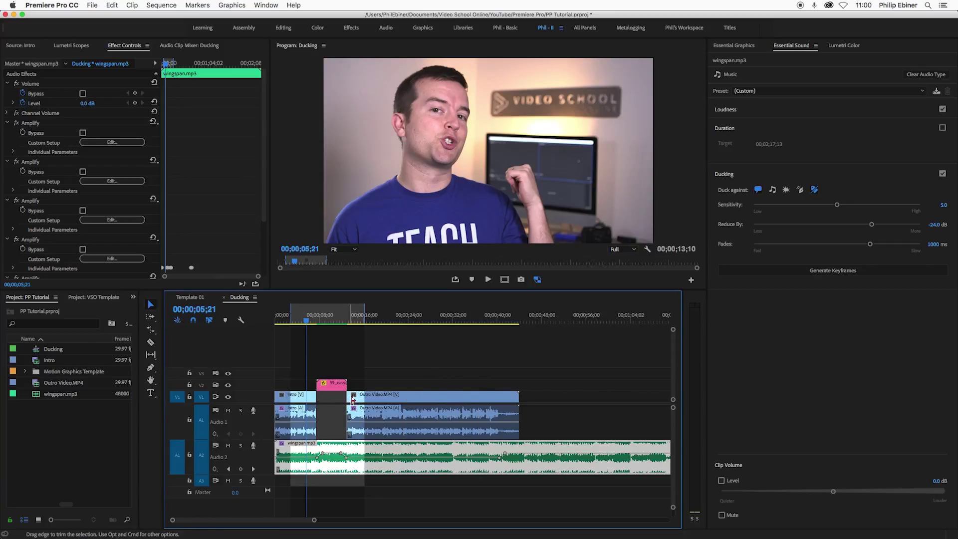
left_click_drag(353, 399, 397, 400)
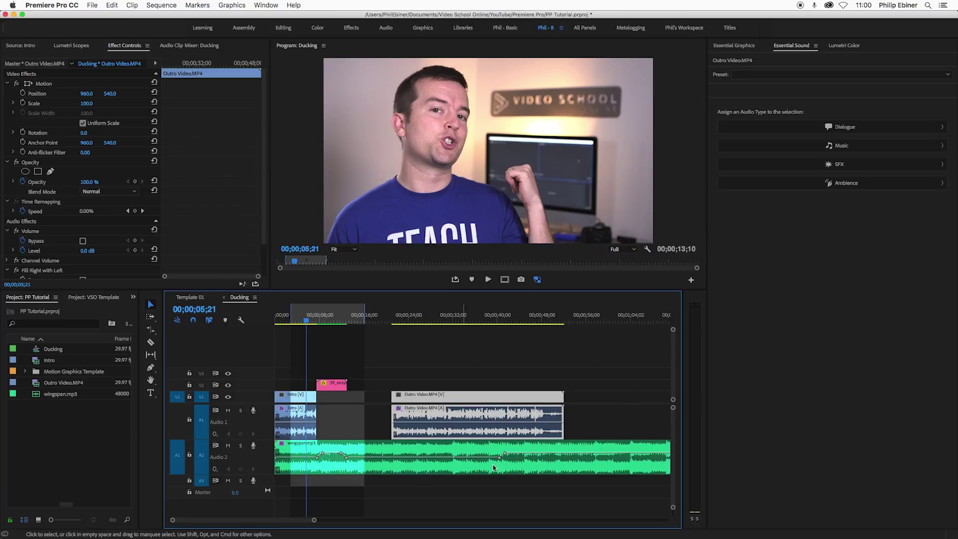
left_click(562, 455)
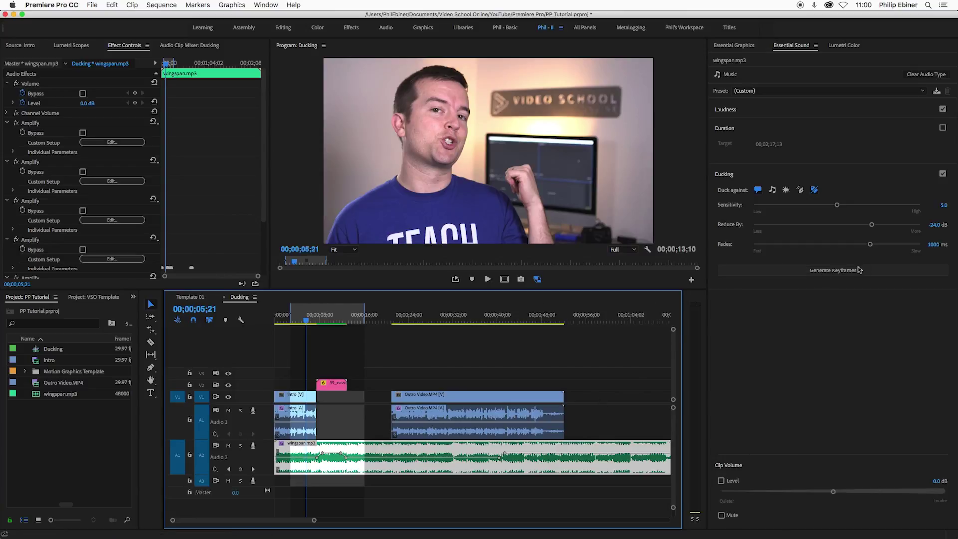
left_click(847, 271)
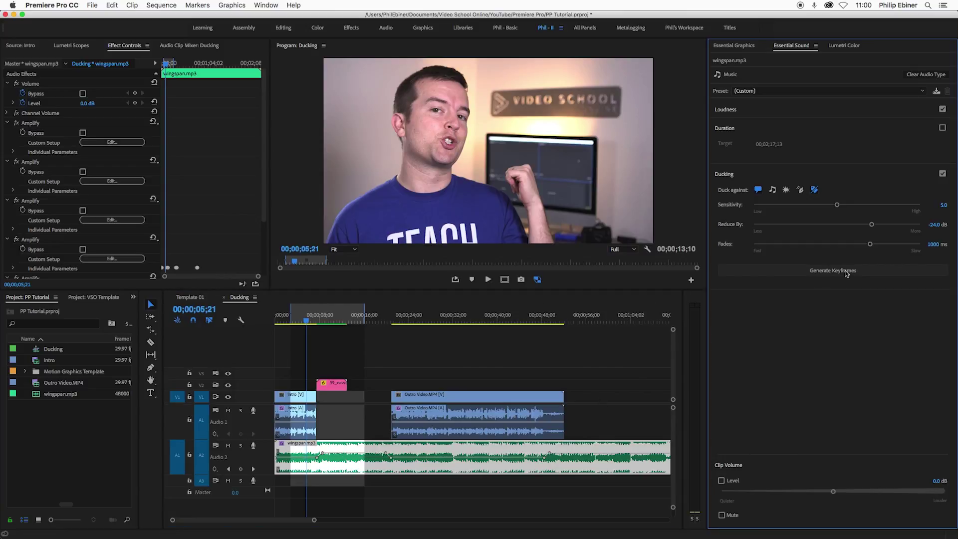